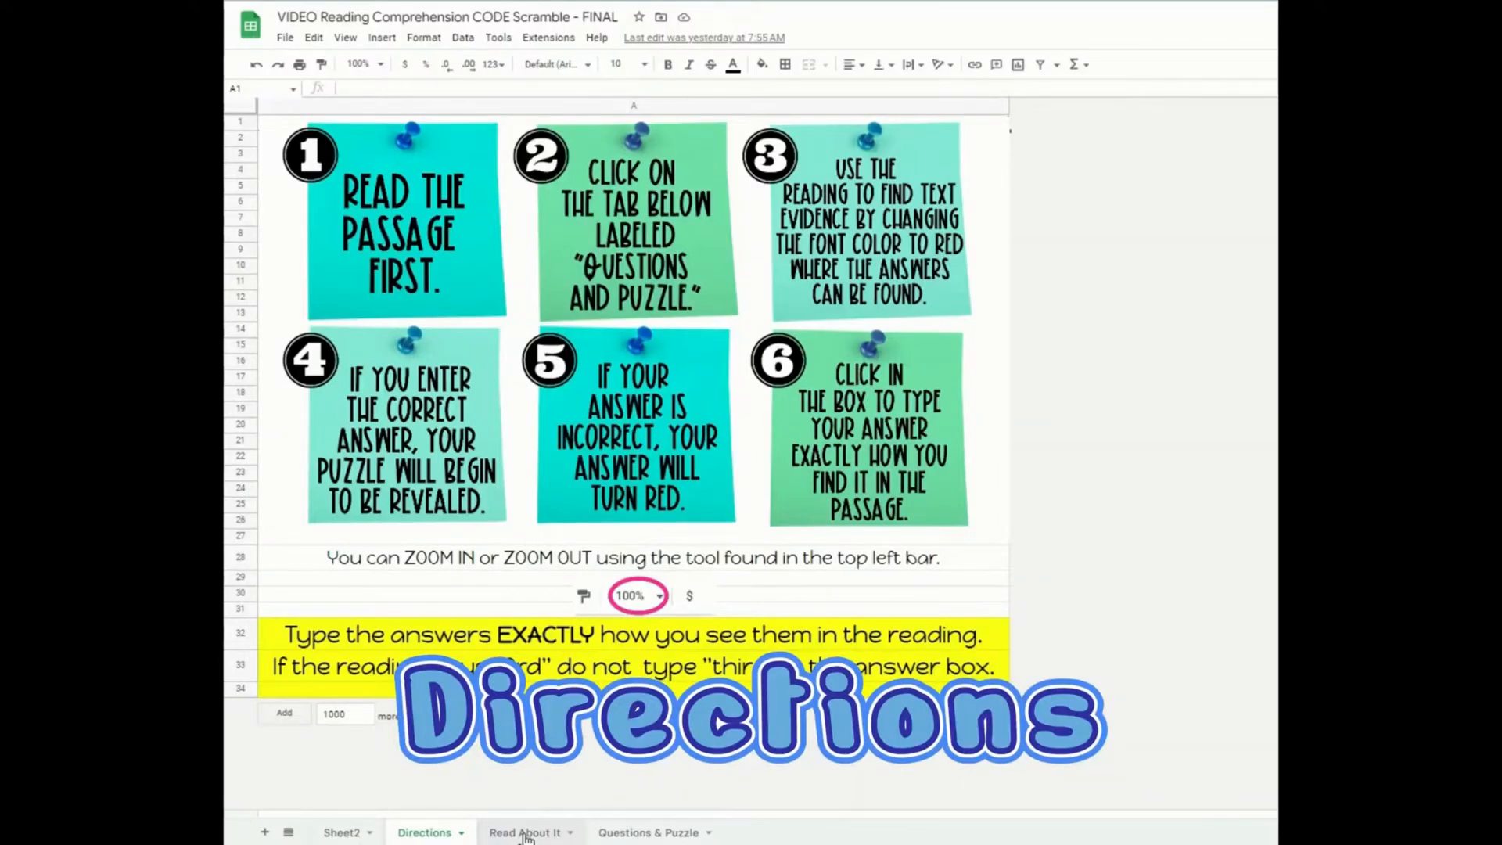
# Step: Open the reading passage sheet and scroll through the passage
pyautogui.click(525, 834)
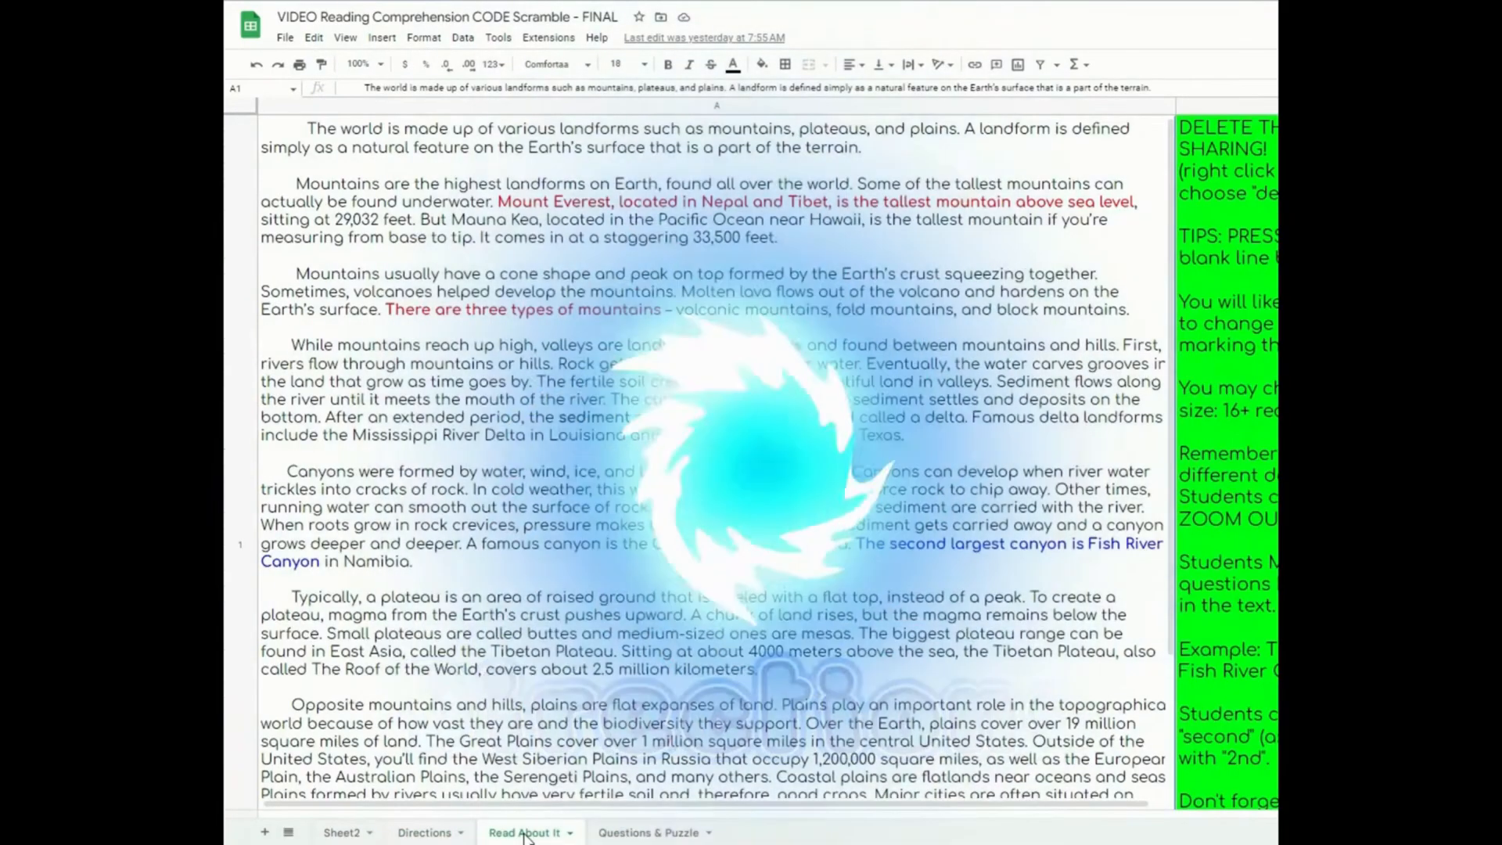
pyautogui.scroll(-3, 718, 572)
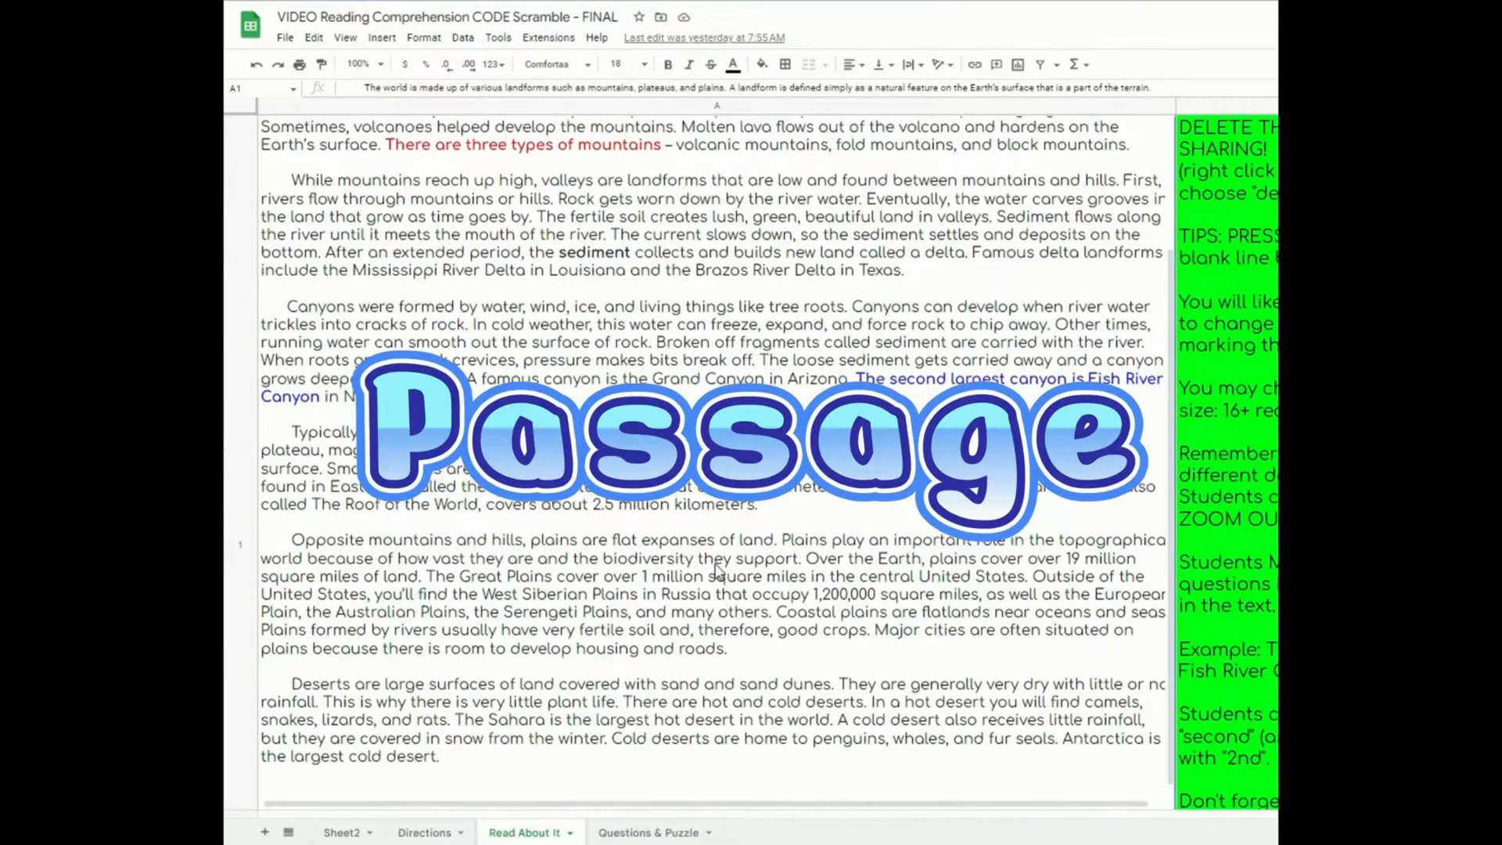
pyautogui.scroll(3, 718, 572)
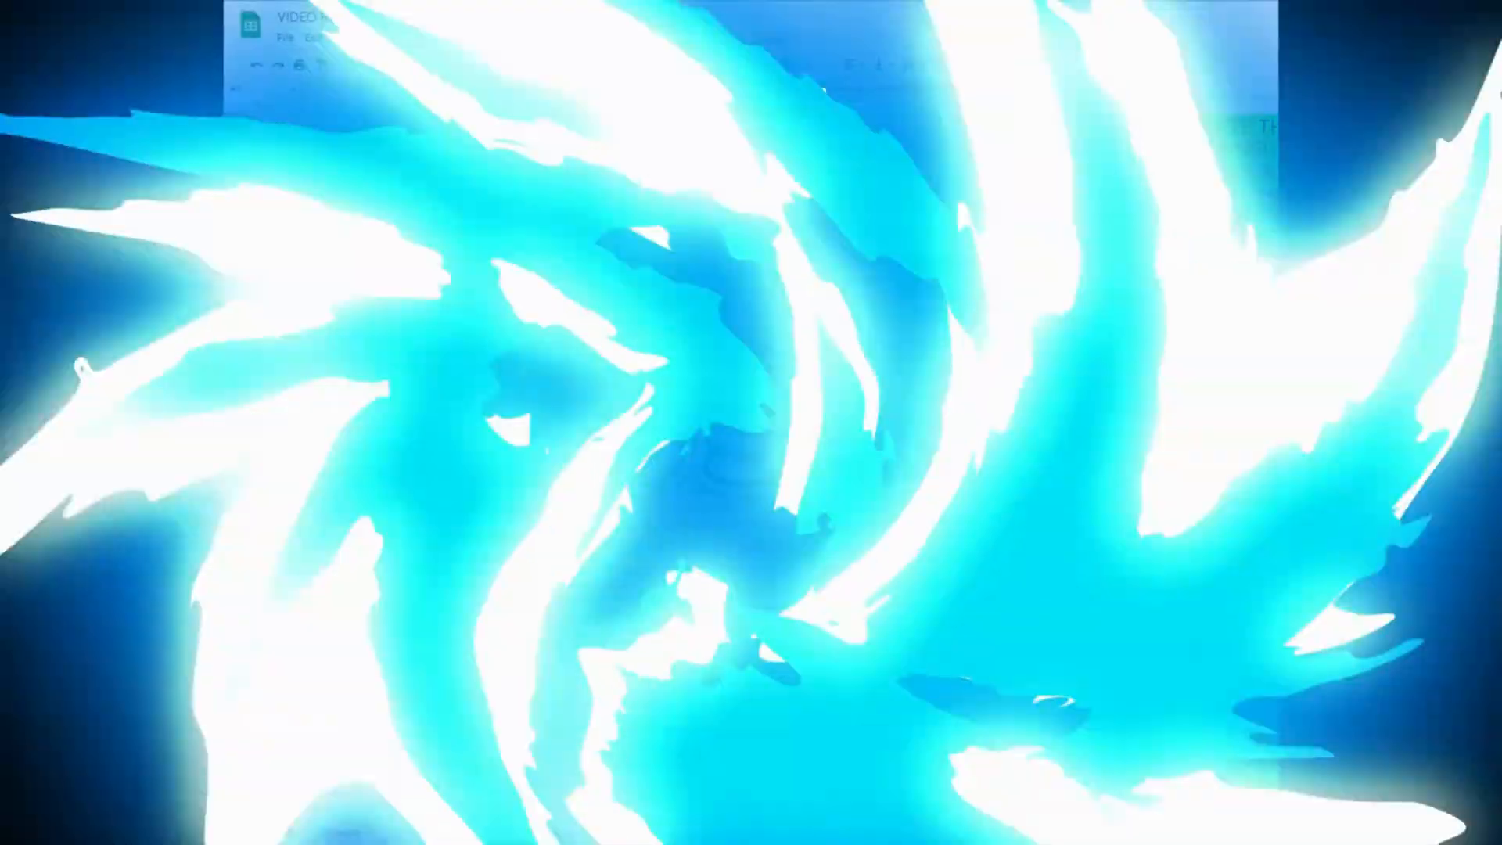
# Step: On the Questions & Puzzle sheet, enter "sahara" as answer 1 and "namibia" as answer 2
pyautogui.click(634, 834)
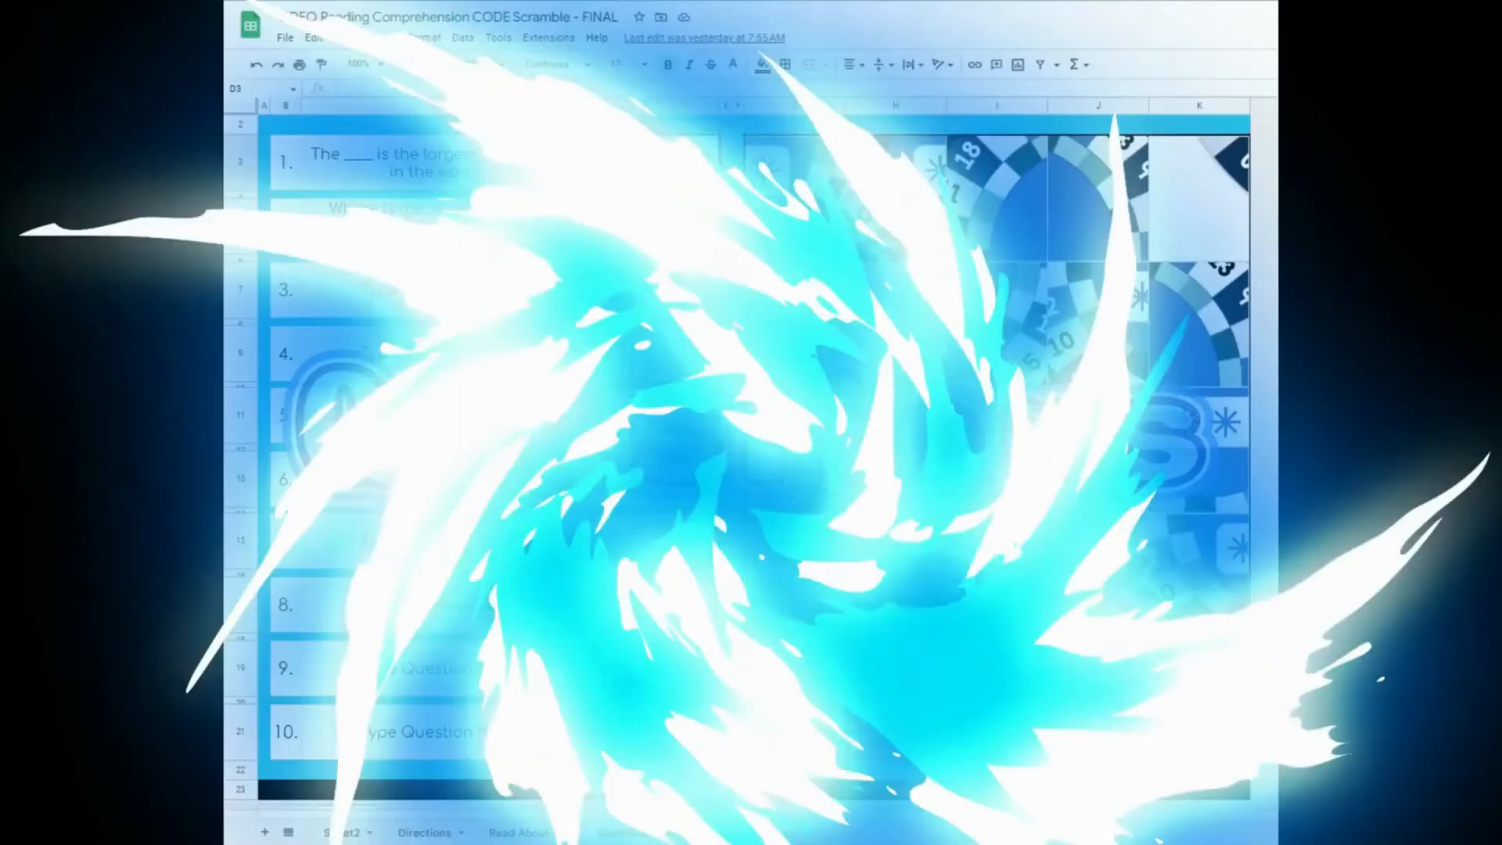
pyautogui.click(639, 164)
pyautogui.write('sahara')
pyautogui.click(631, 235)
pyautogui.write('namibia')
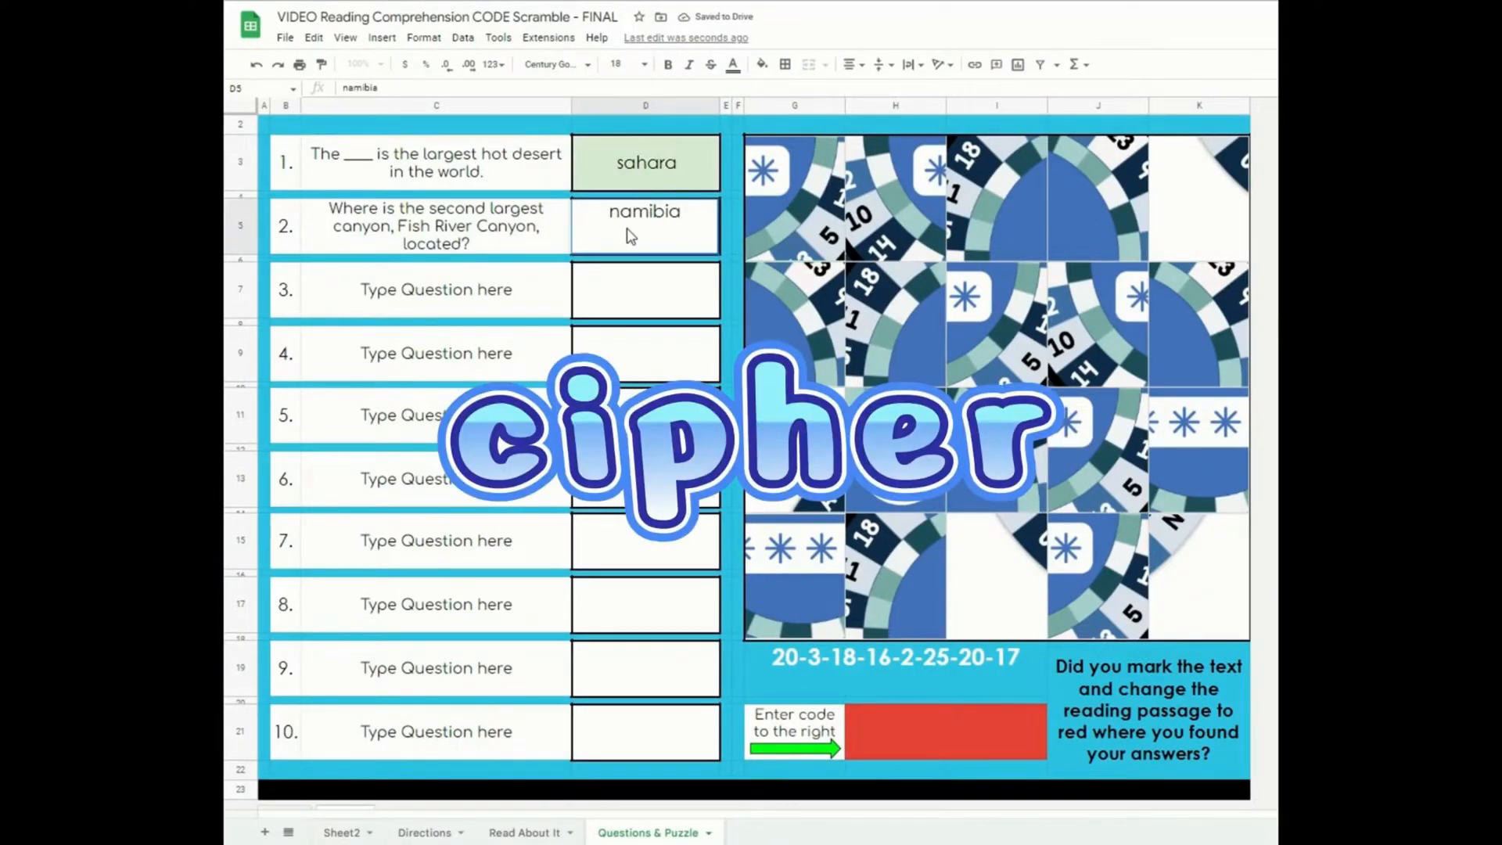
# Step: Fill the remaining answer boxes with the placeholder letters c through i to reveal the cipher wheel
pyautogui.click(629, 287)
pyautogui.write('c')
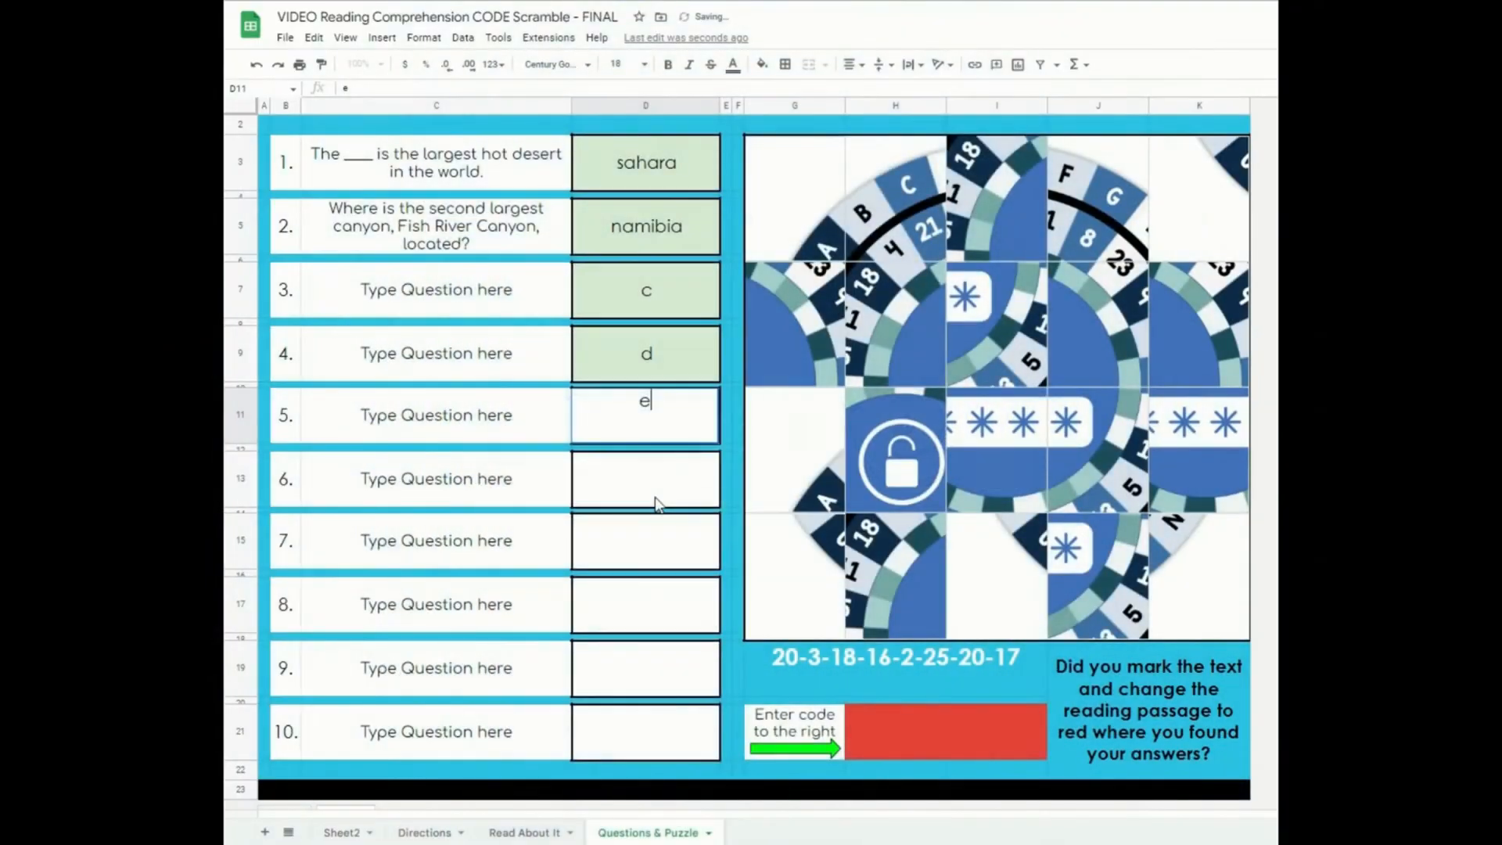
pyautogui.click(656, 503)
pyautogui.write('f')
pyautogui.click(657, 546)
pyautogui.write('g')
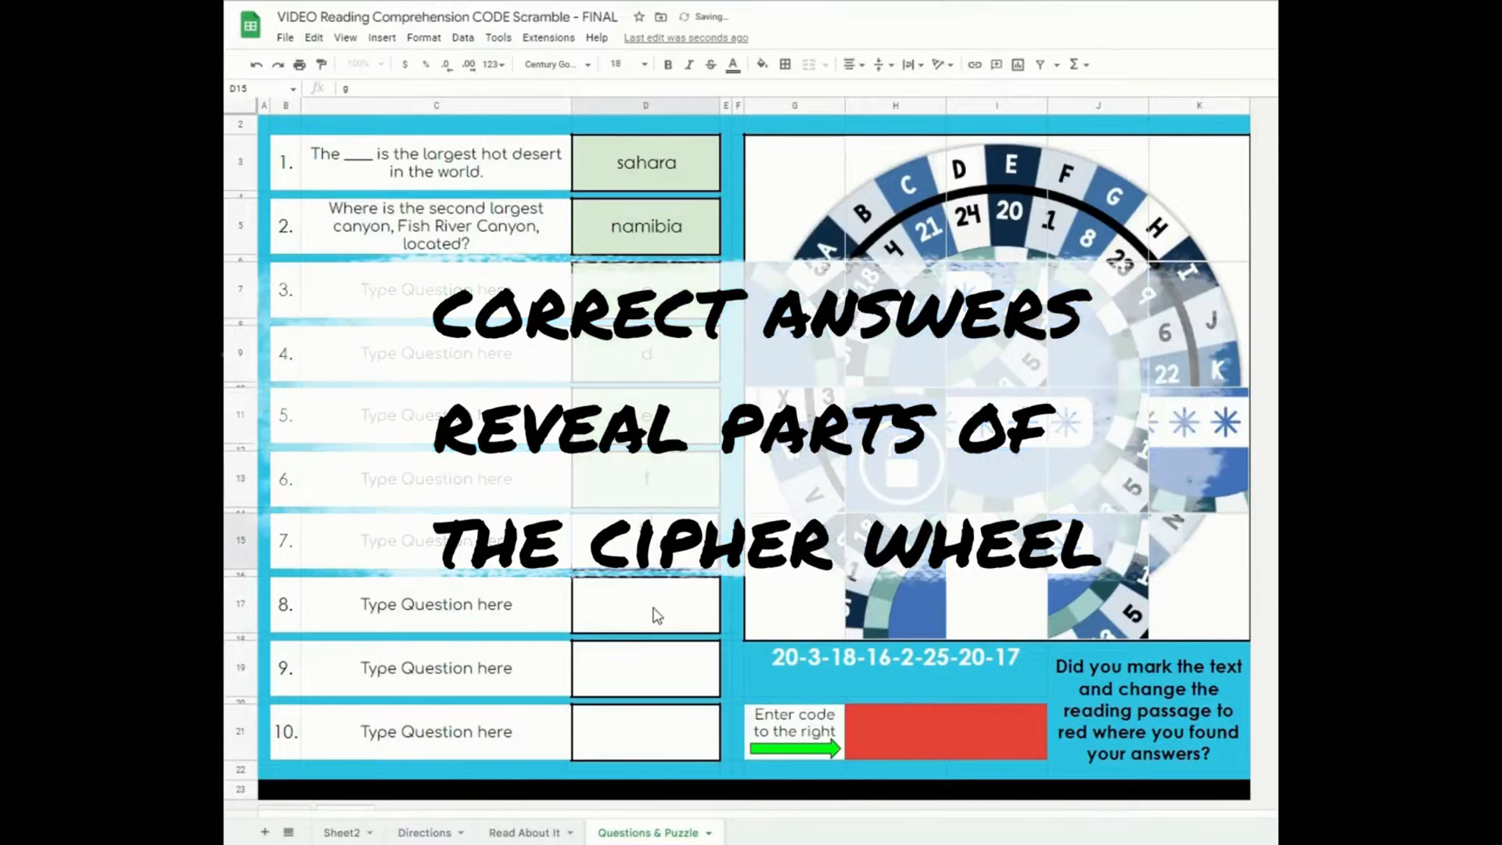
pyautogui.click(655, 616)
pyautogui.write('h')
pyautogui.click(647, 663)
pyautogui.write('i')
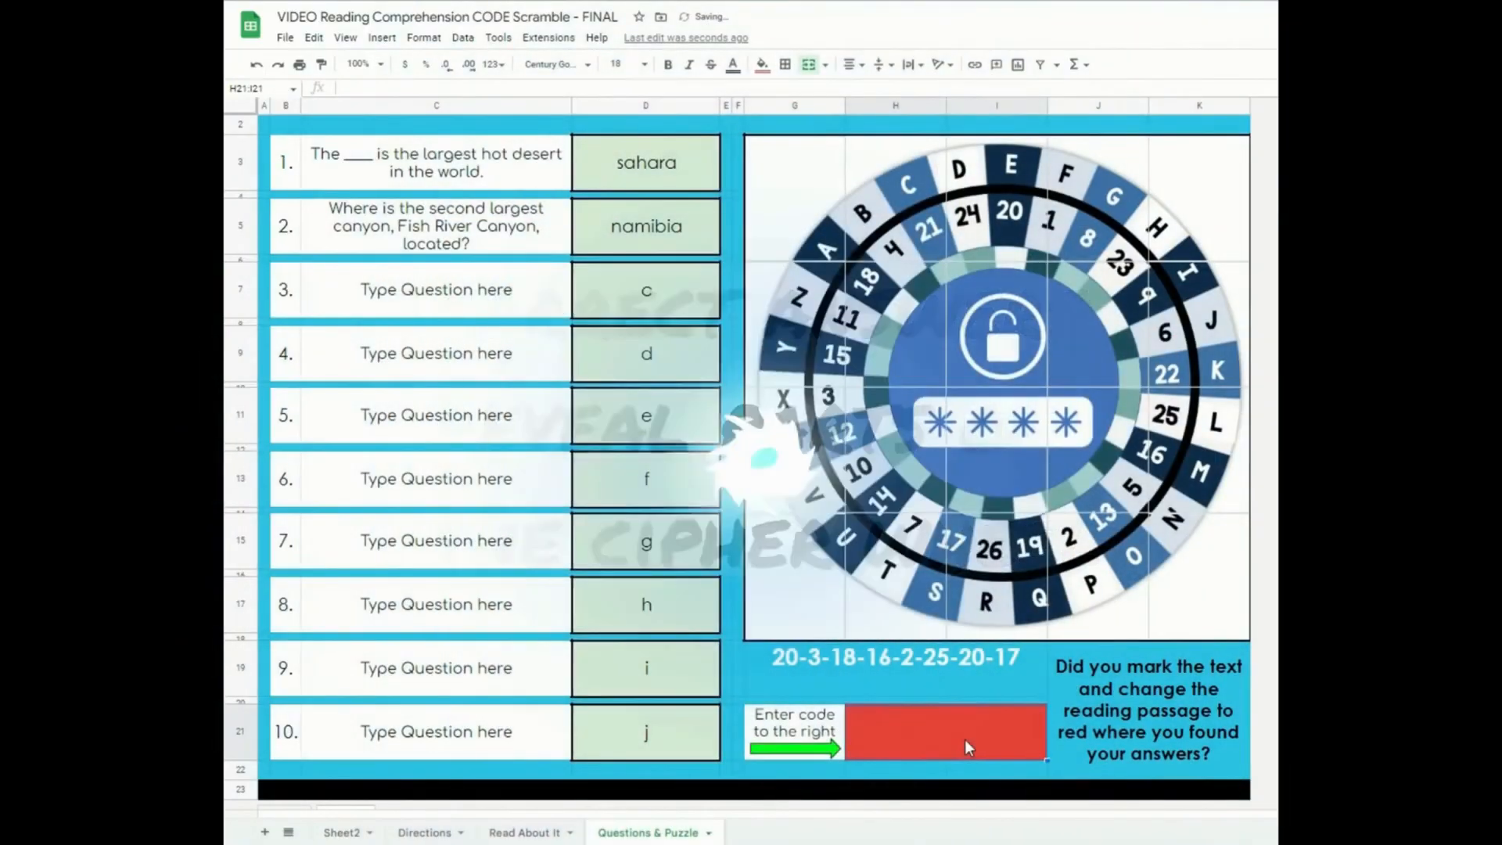
# Step: Enter "examples" as the code in the box beside the cipher
pyautogui.write('examples')
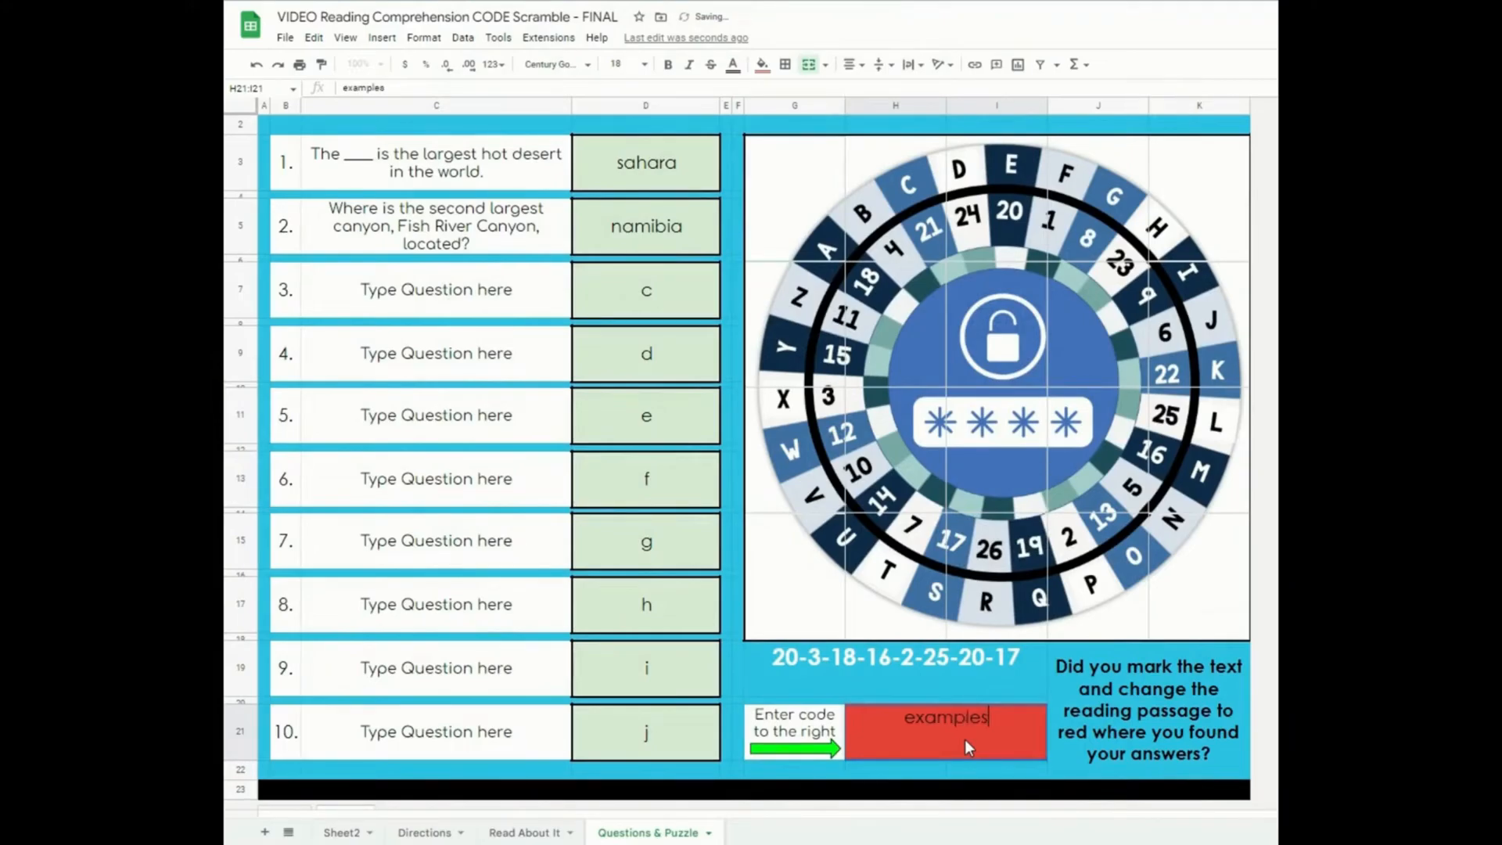
pyautogui.press('Return')
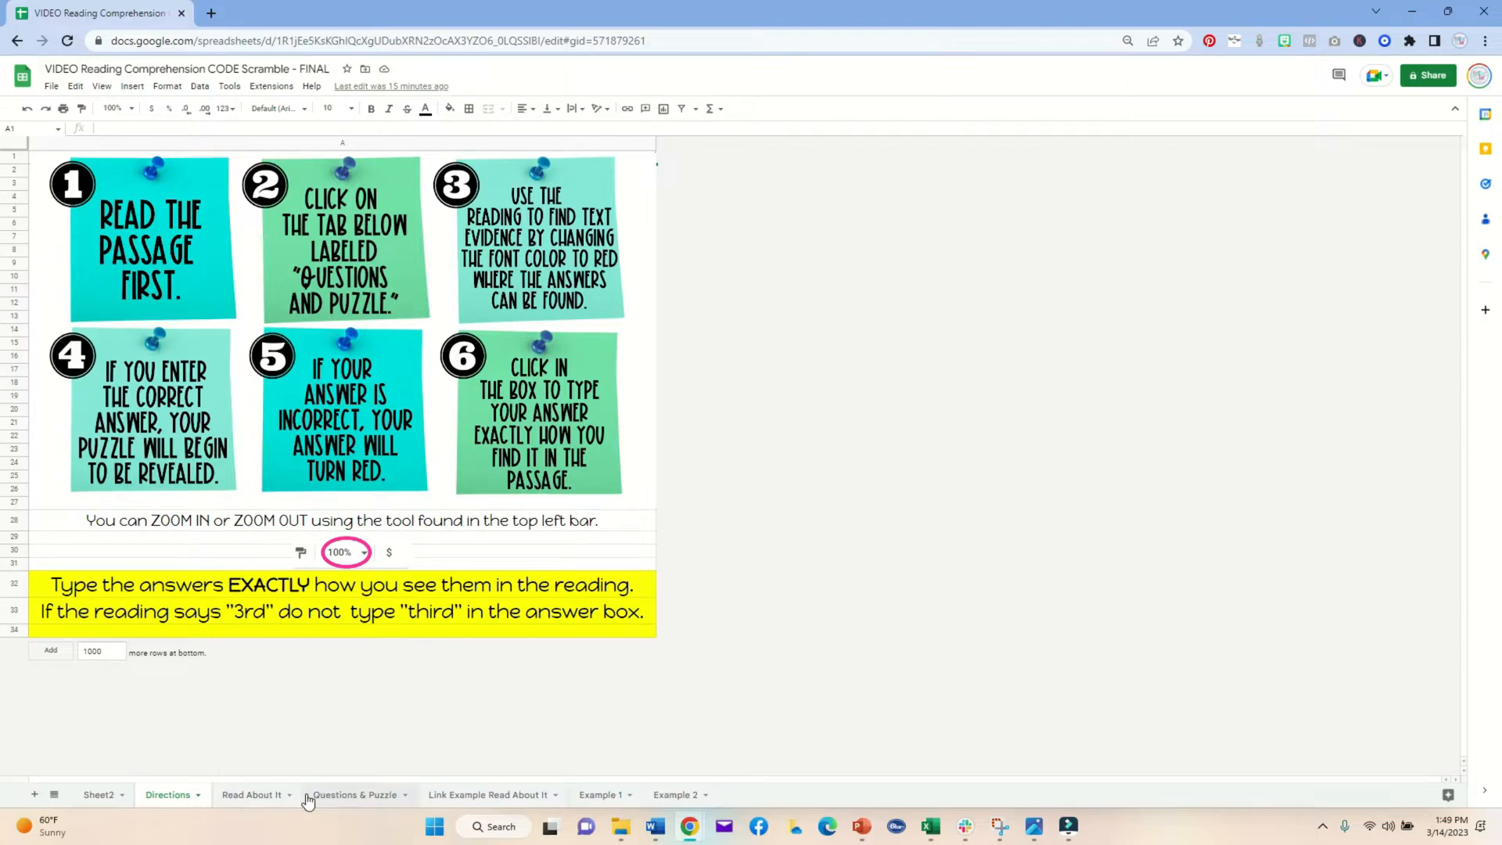
# Step: Browse the Sheet2 answer key, Directions, Read About It and Questions & Puzzle sheets, ending on Read About It
pyautogui.click(98, 795)
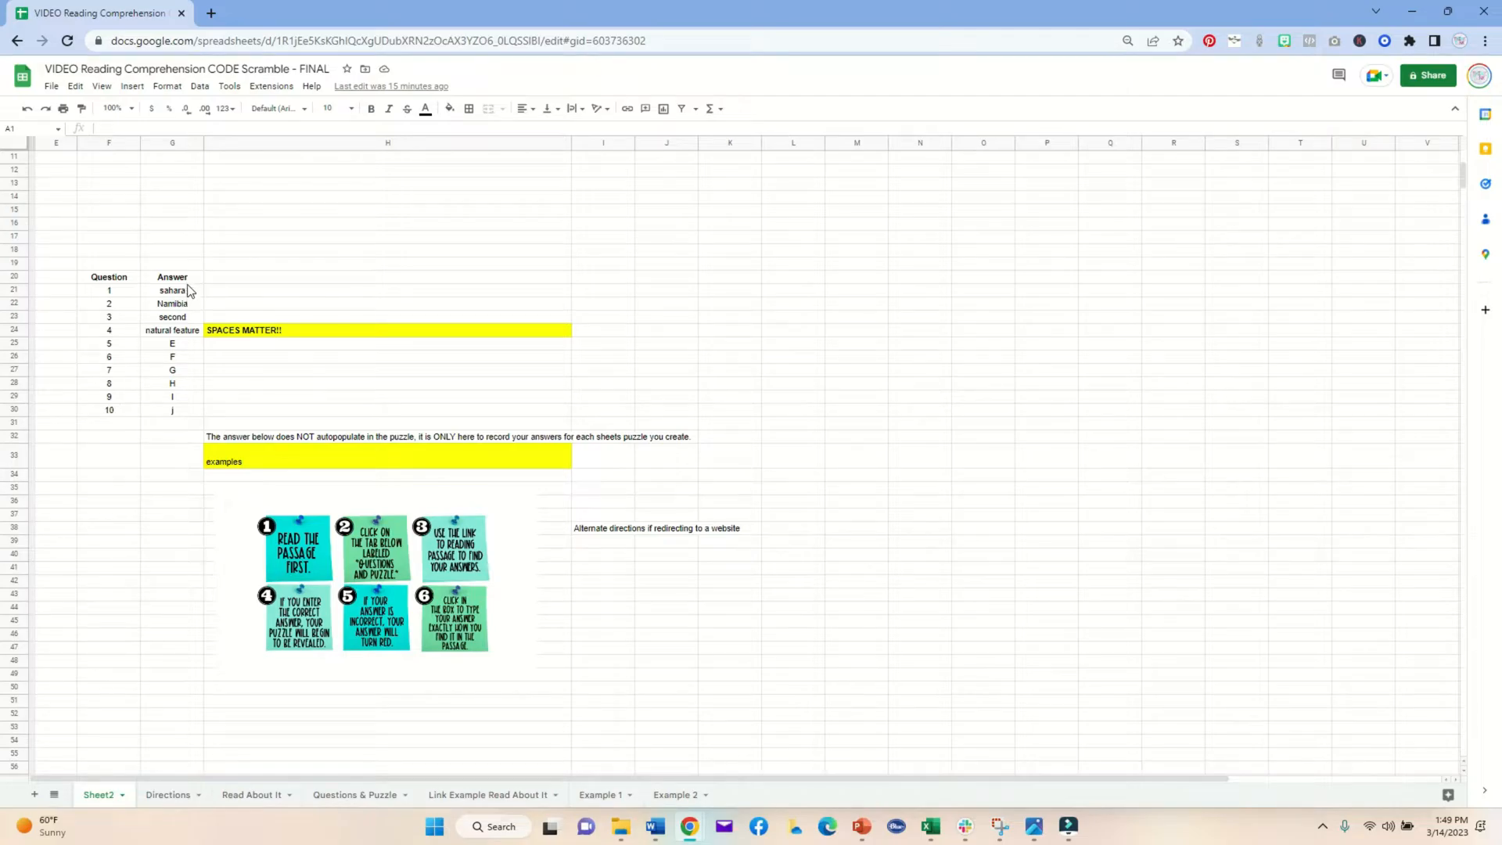
pyautogui.click(167, 794)
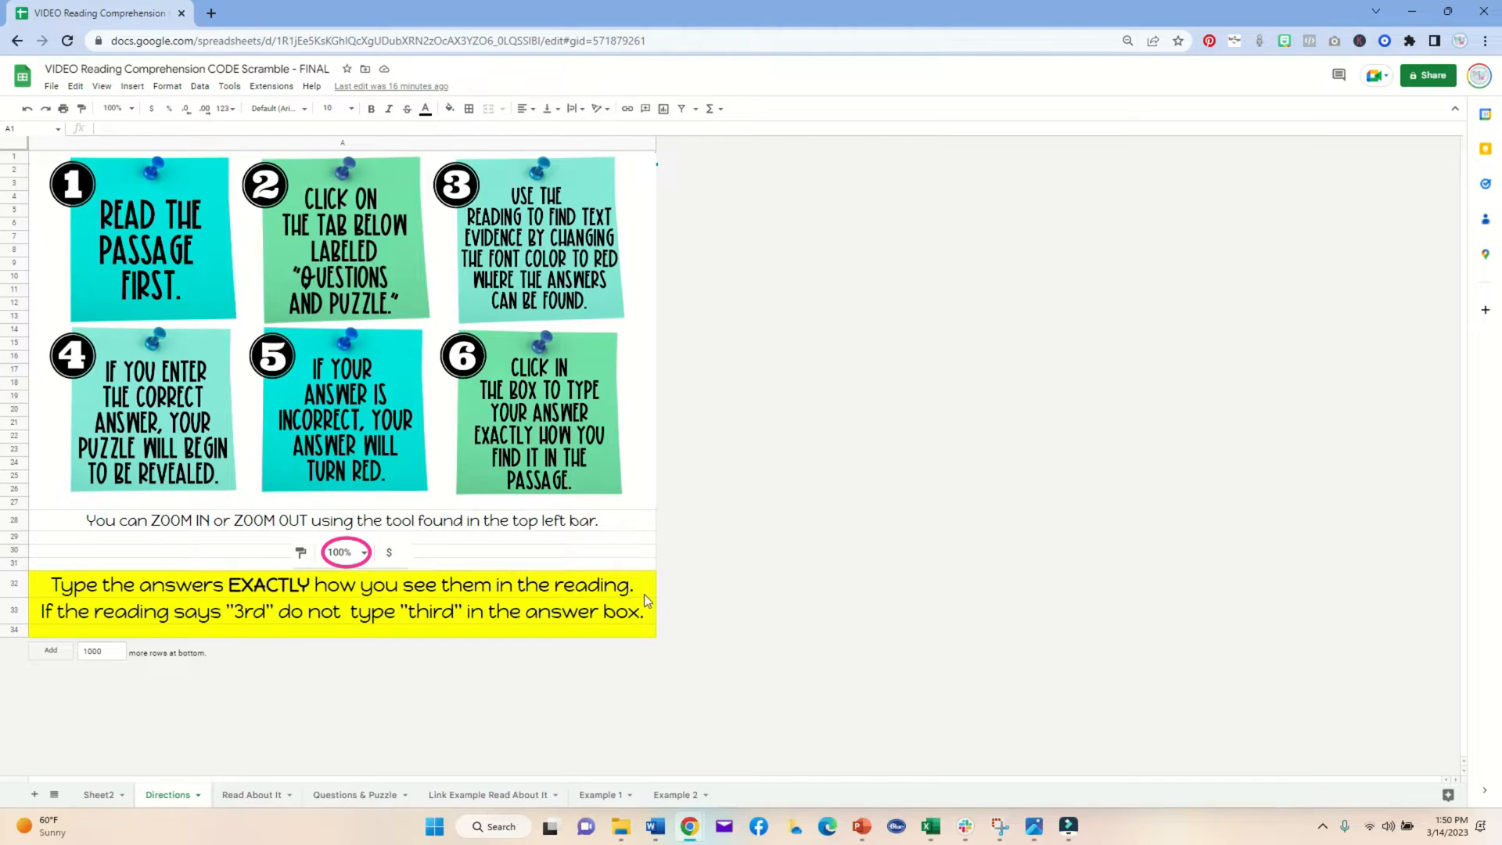
pyautogui.click(237, 798)
pyautogui.scroll(-5, 419, 577)
pyautogui.scroll(3, 420, 578)
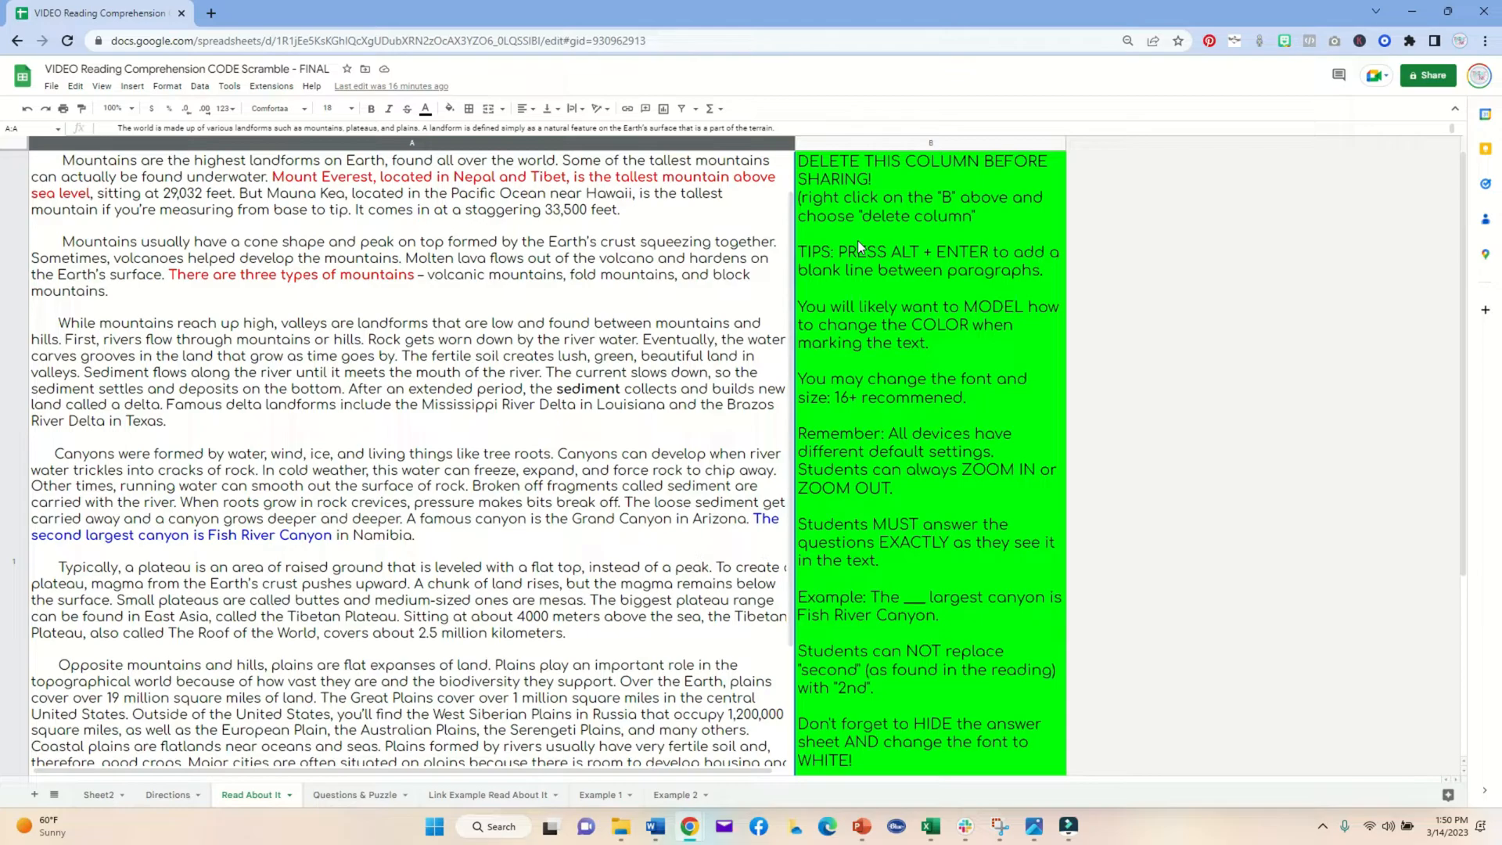
pyautogui.click(342, 795)
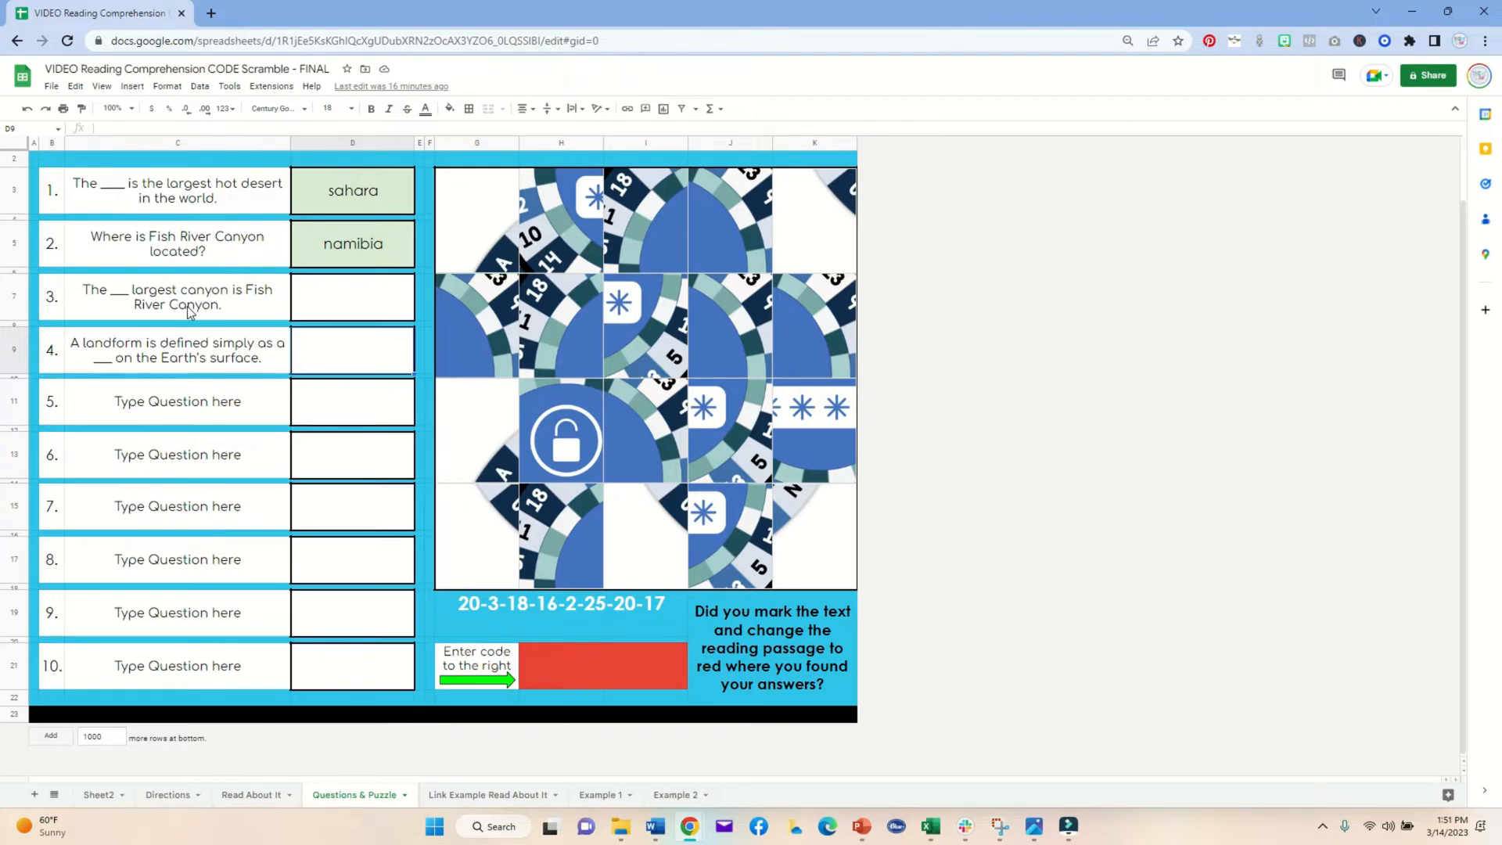
pyautogui.click(245, 795)
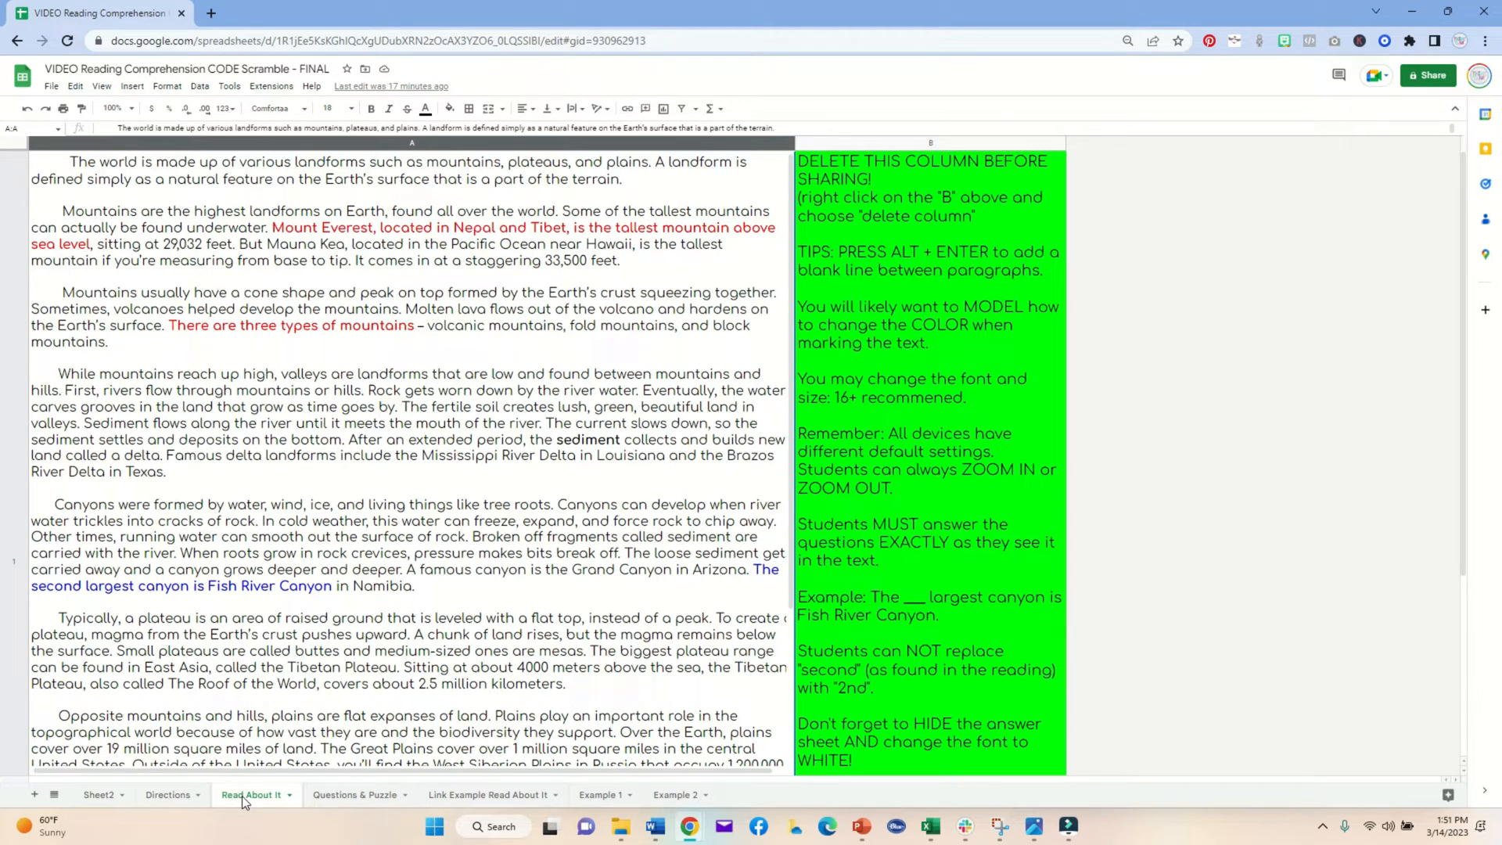
# Step: Add two blank lines after the Mount Everest paragraph in the passage cell, then delete them again
pyautogui.doubleClick(192, 301)
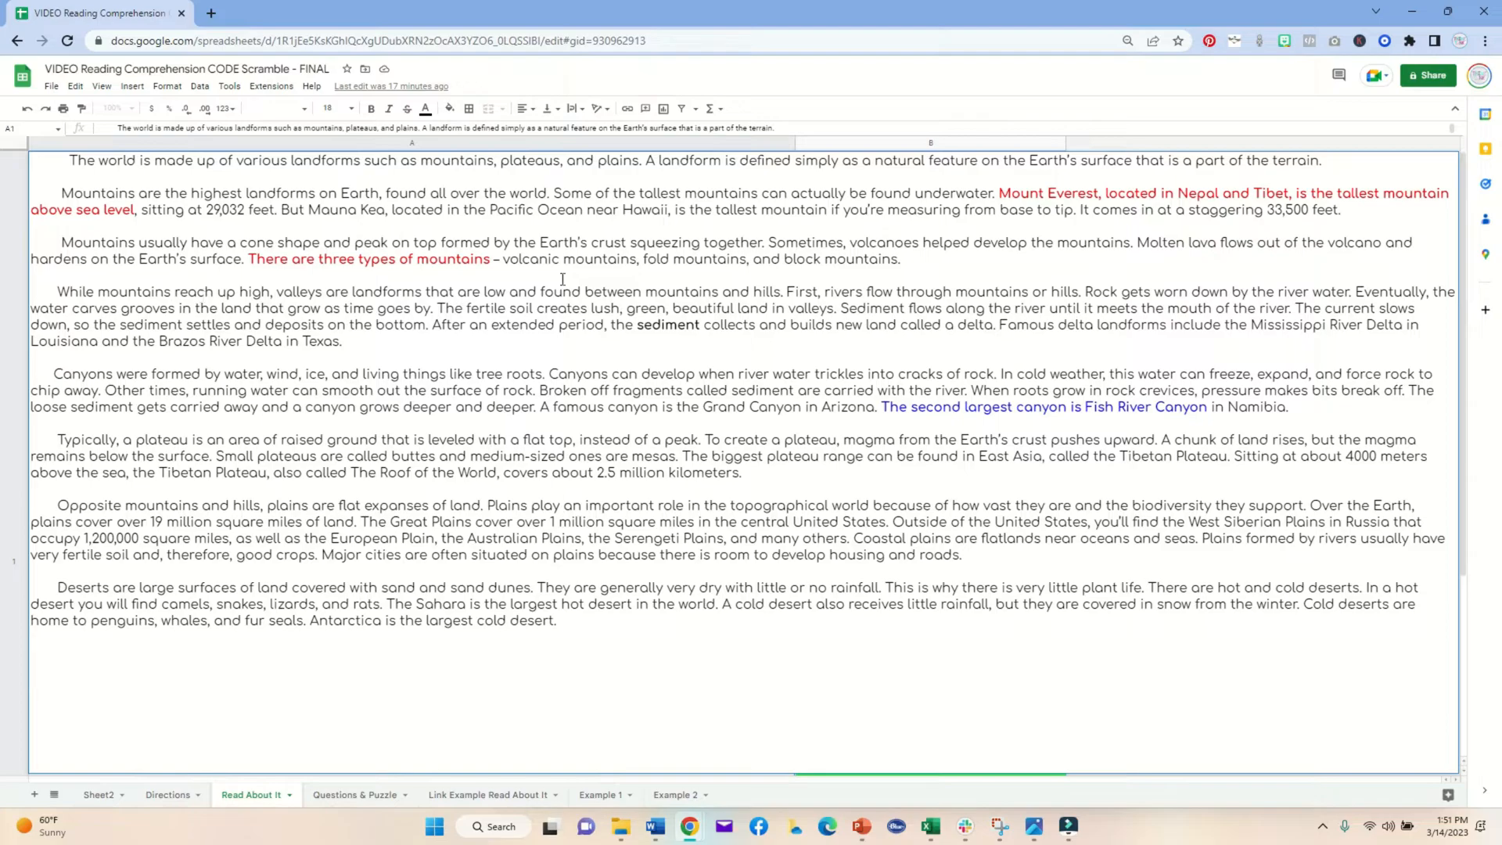
pyautogui.click(1346, 213)
pyautogui.hotkey('ctrl', 'Return')
pyautogui.hotkey('ctrl', 'Return')
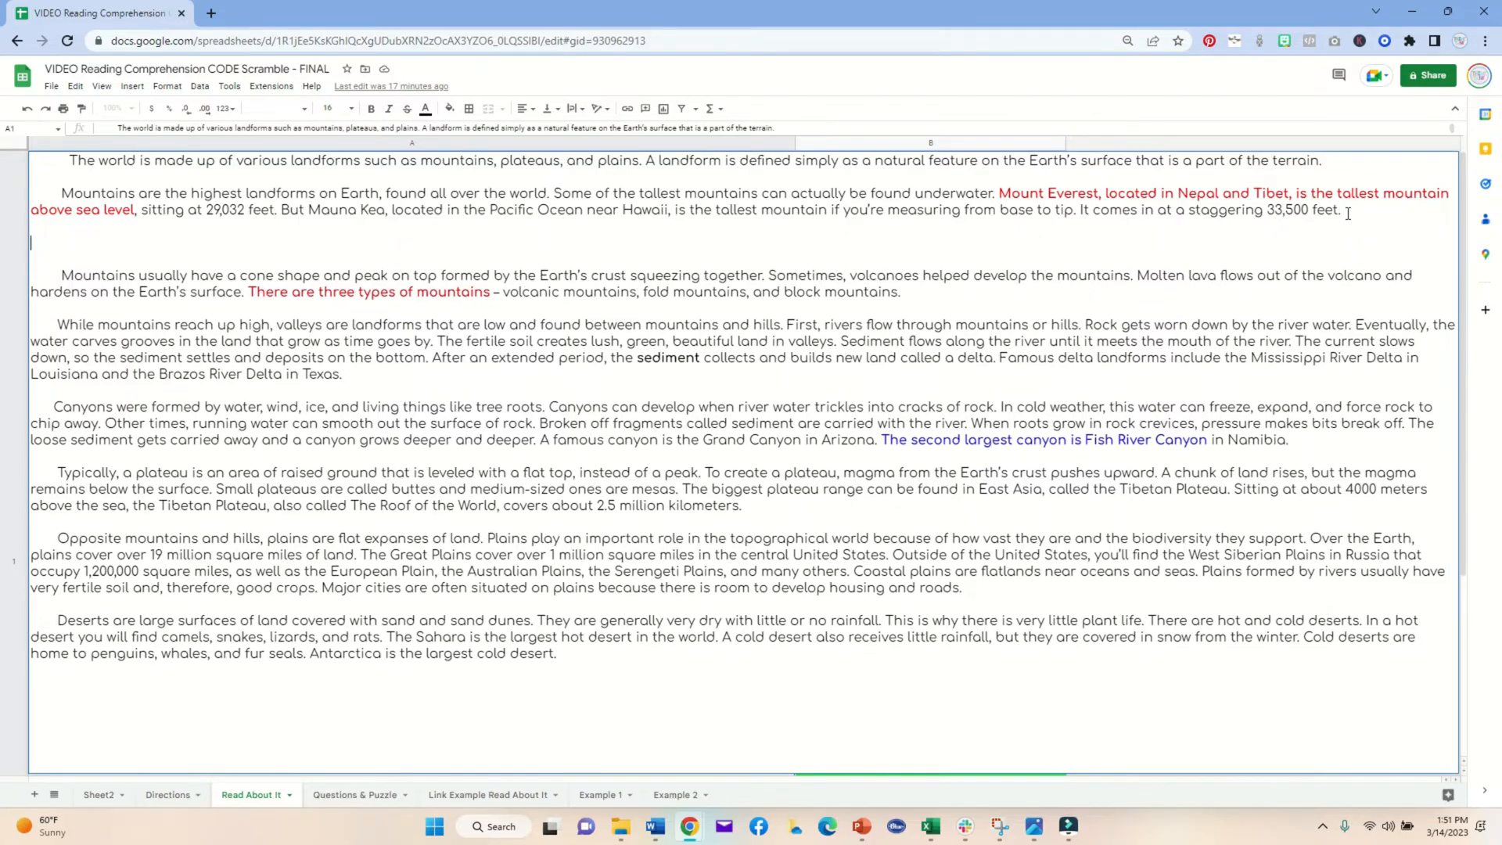
pyautogui.press('BackSpace')
pyautogui.press('BackSpace')
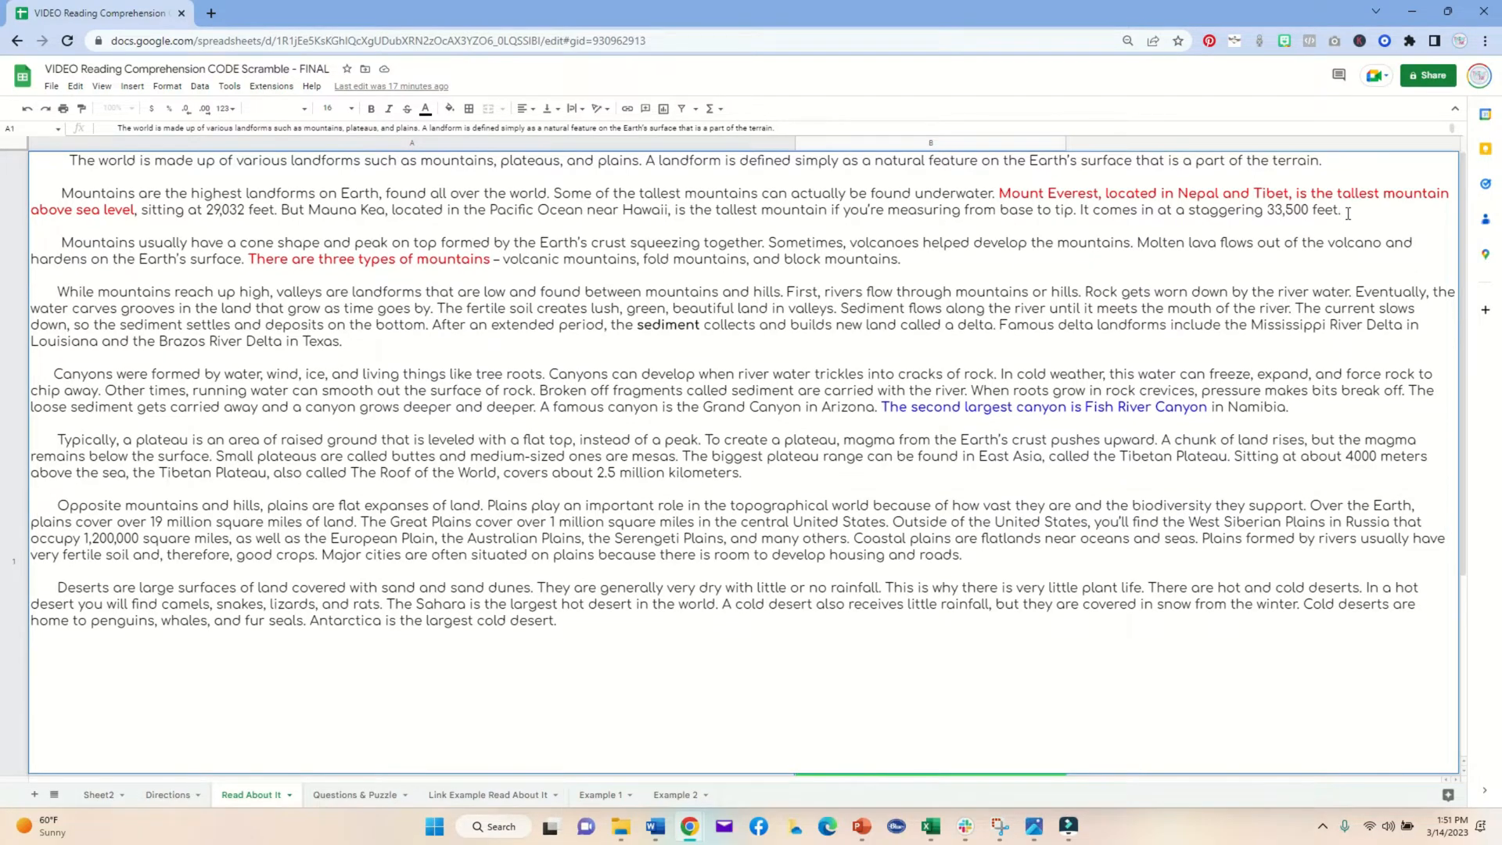
pyautogui.click(375, 144)
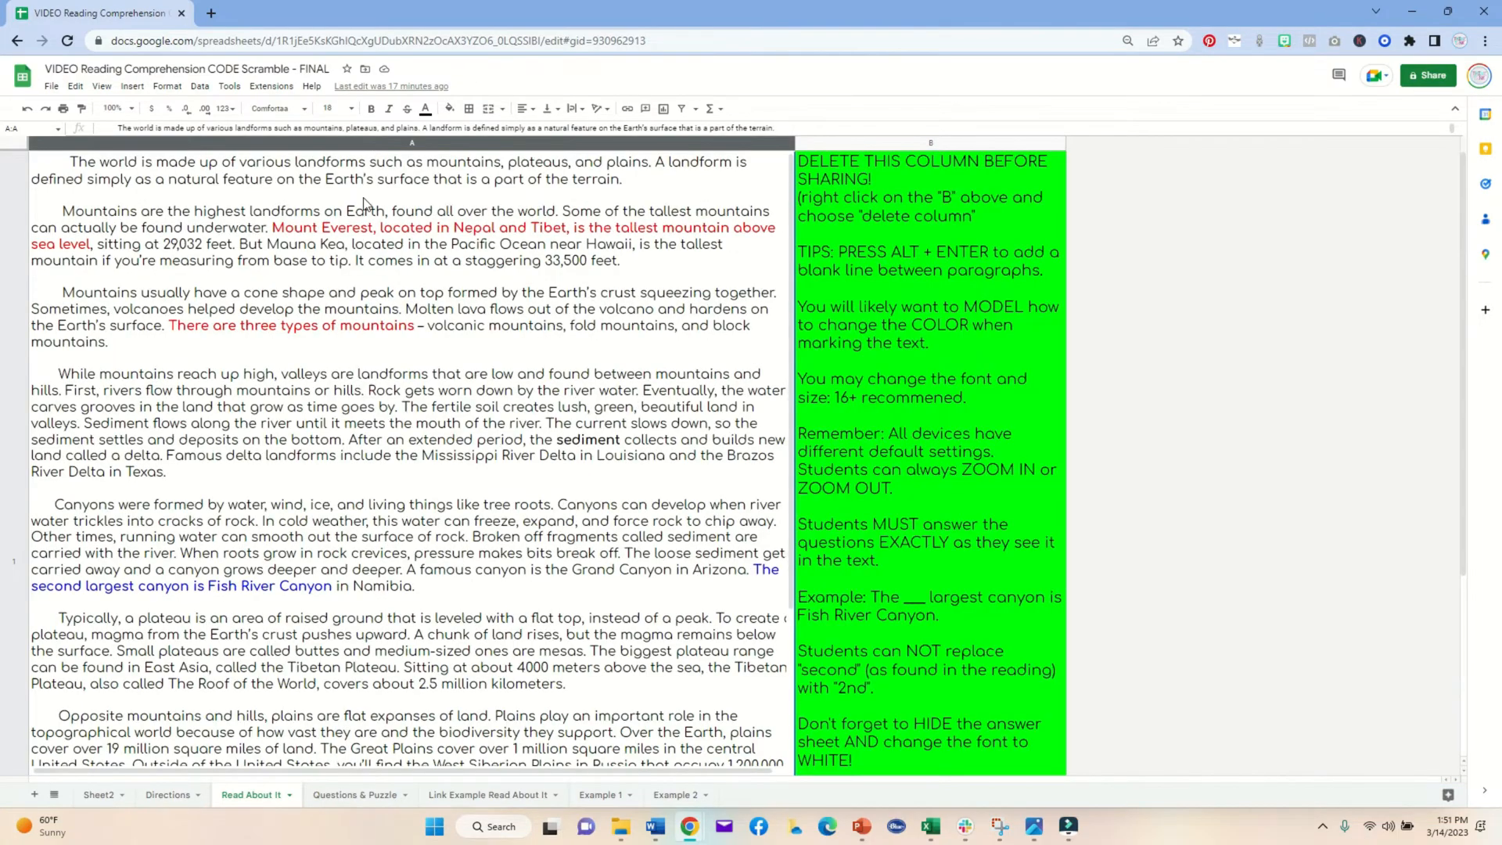
pyautogui.click(375, 266)
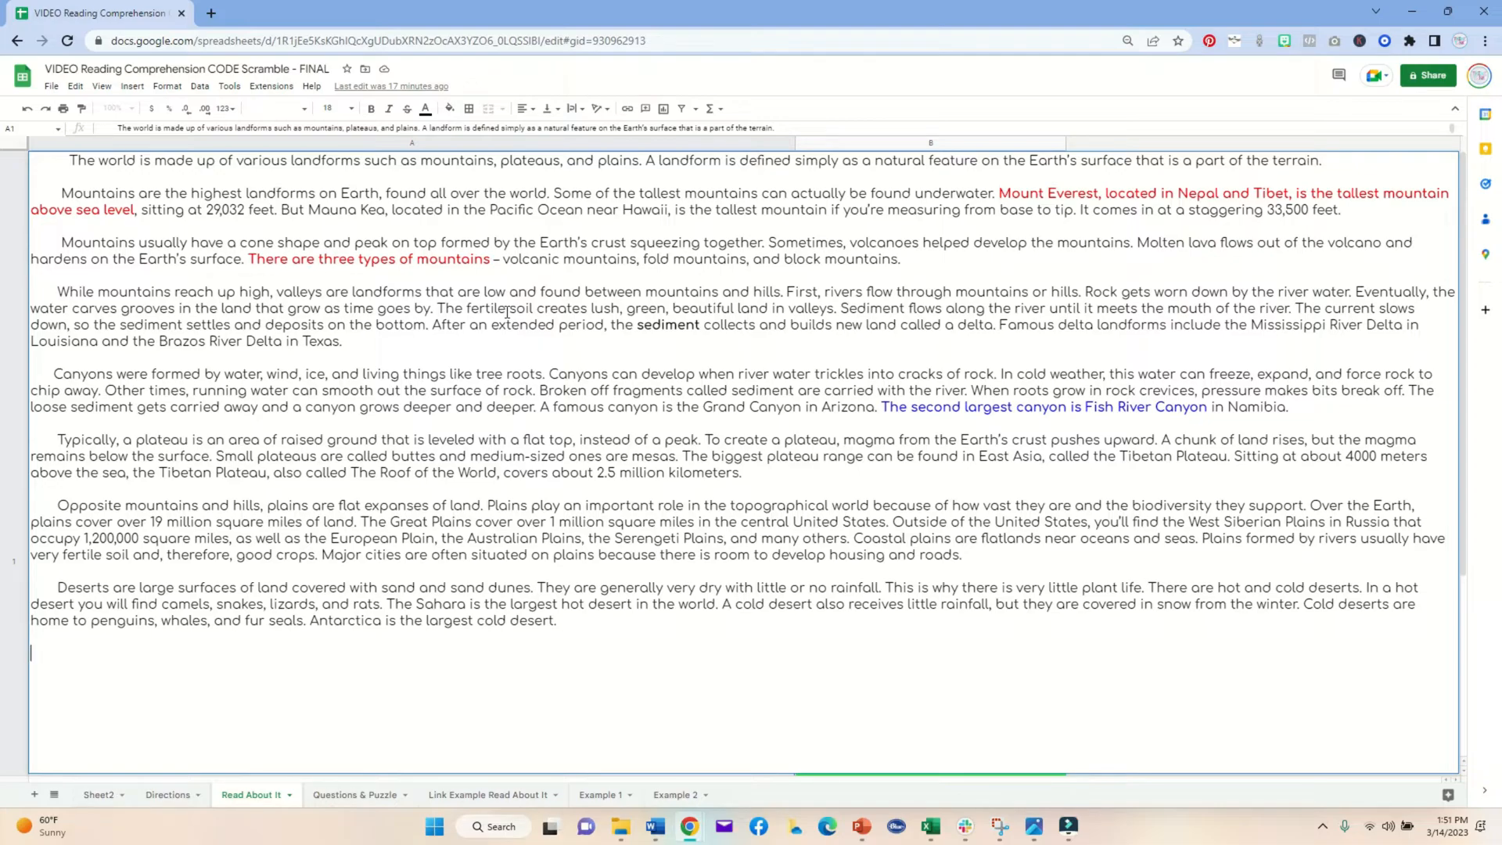
pyautogui.click(307, 143)
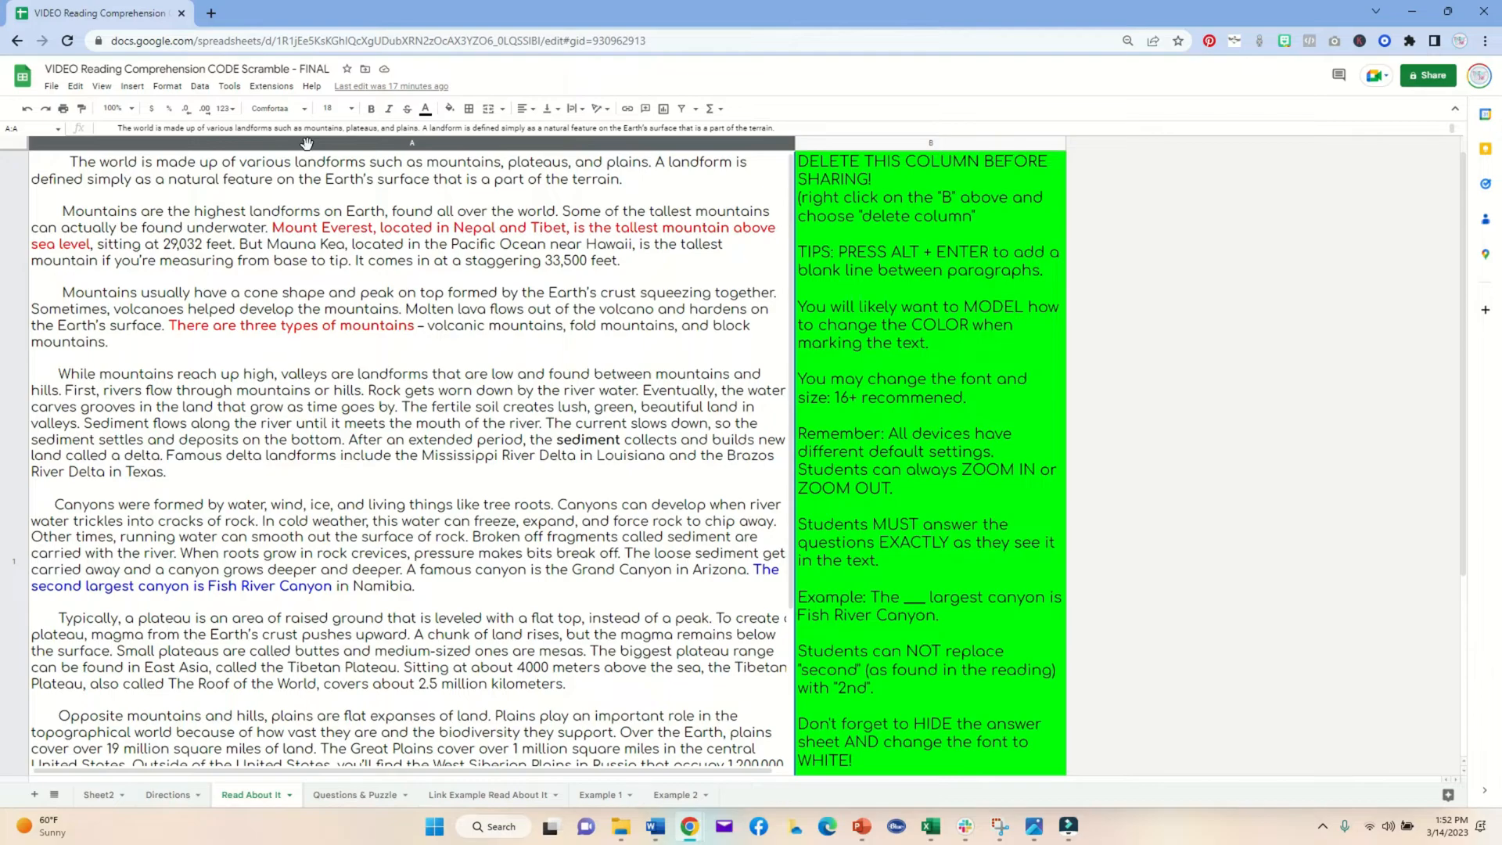
# Step: Zoom the sheet to 125%, then back to 100%
pyautogui.click(129, 112)
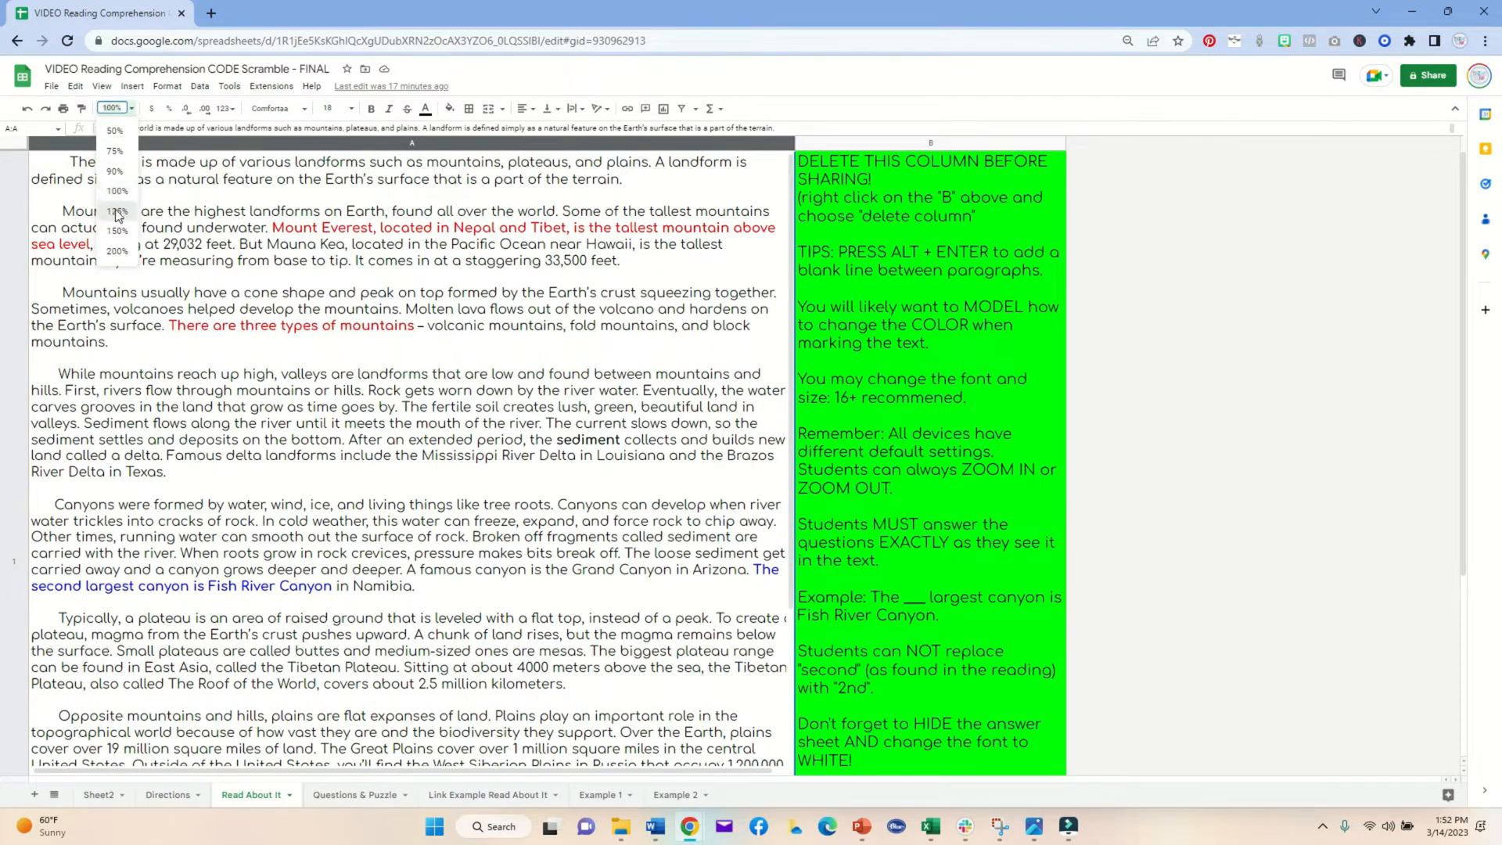
pyautogui.click(116, 213)
pyautogui.click(112, 108)
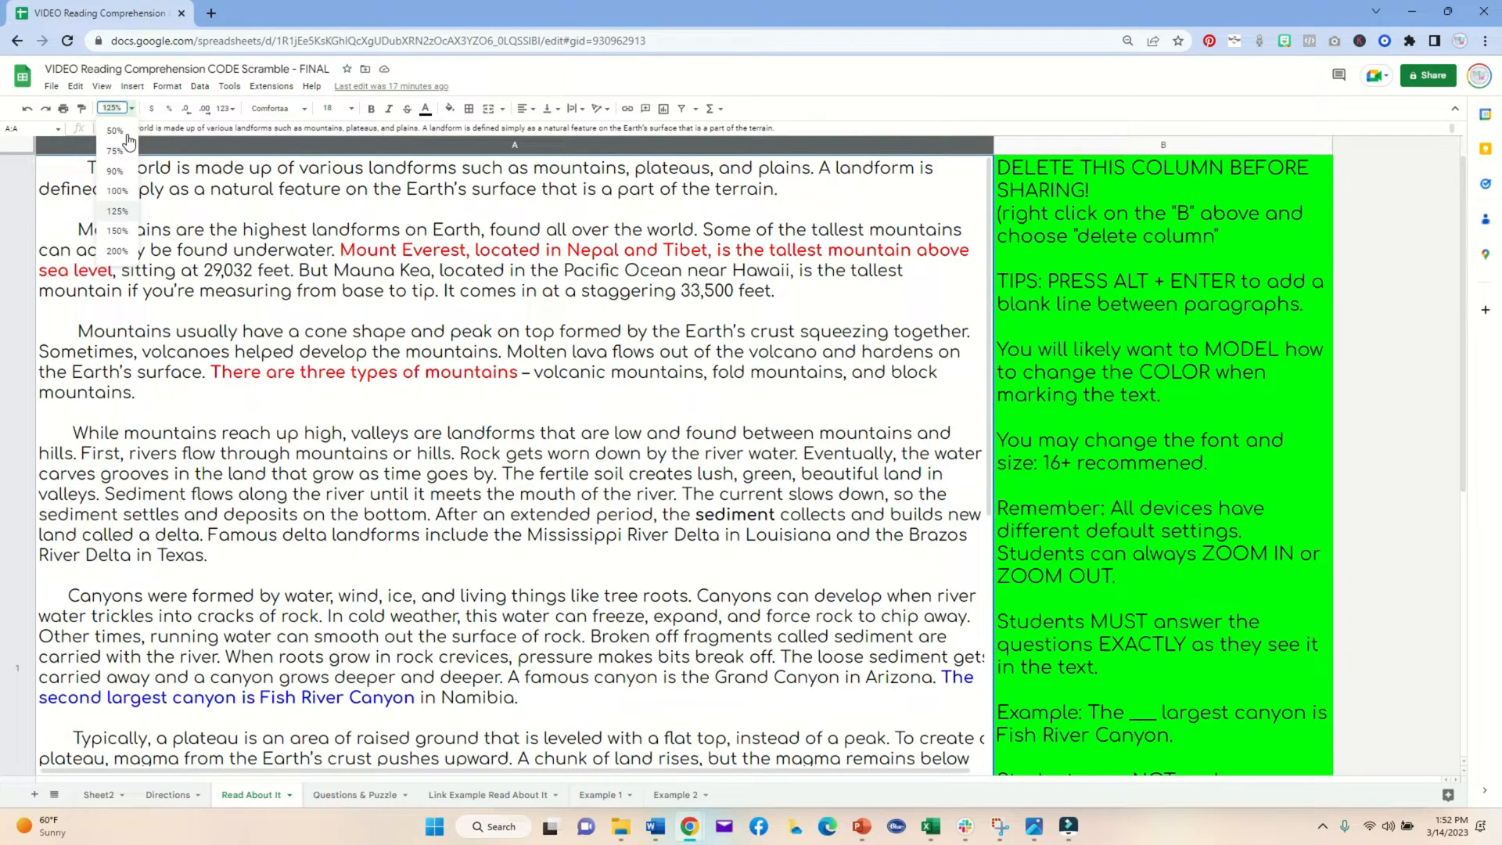
pyautogui.click(116, 192)
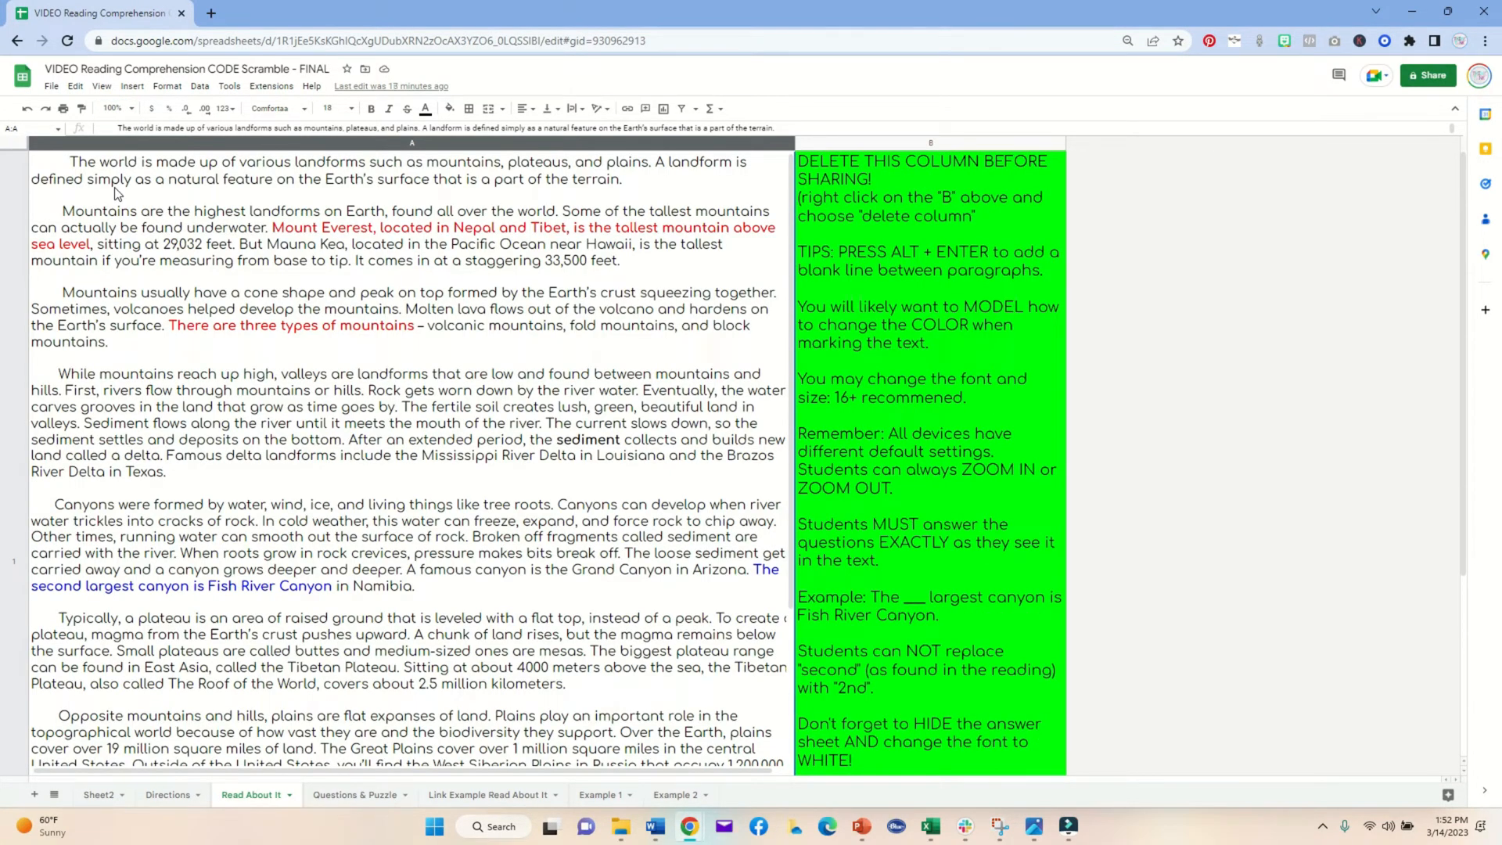
# Step: Color the passage text "volcanic mountains, fold mountains, and block mountains." red as answer evidence
pyautogui.scroll(-2, 562, 345)
pyautogui.scroll(-3, 562, 344)
pyautogui.scroll(1, 569, 417)
pyautogui.scroll(-1, 542, 398)
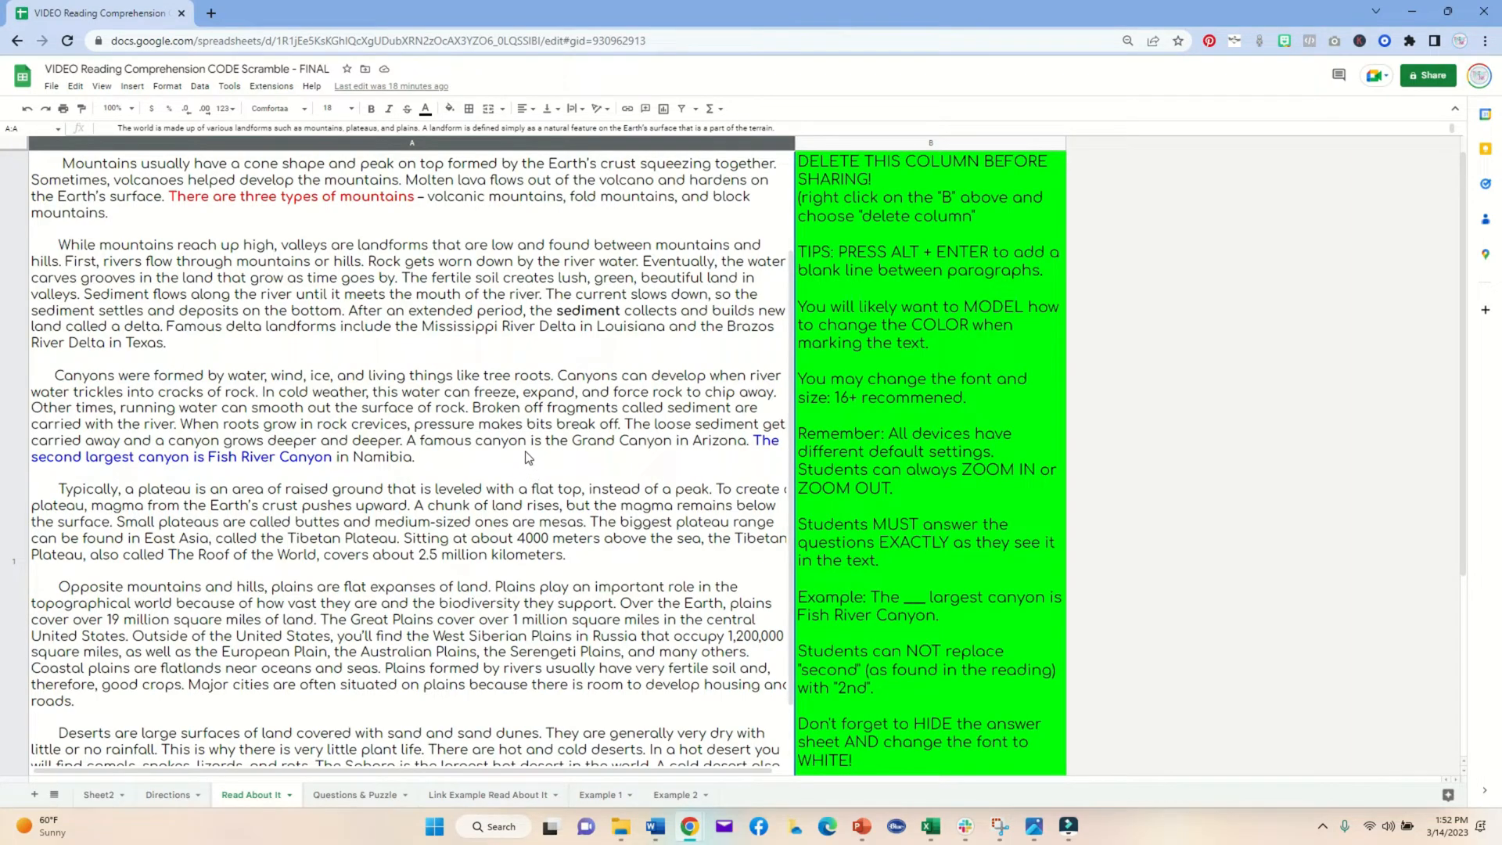
pyautogui.doubleClick(490, 472)
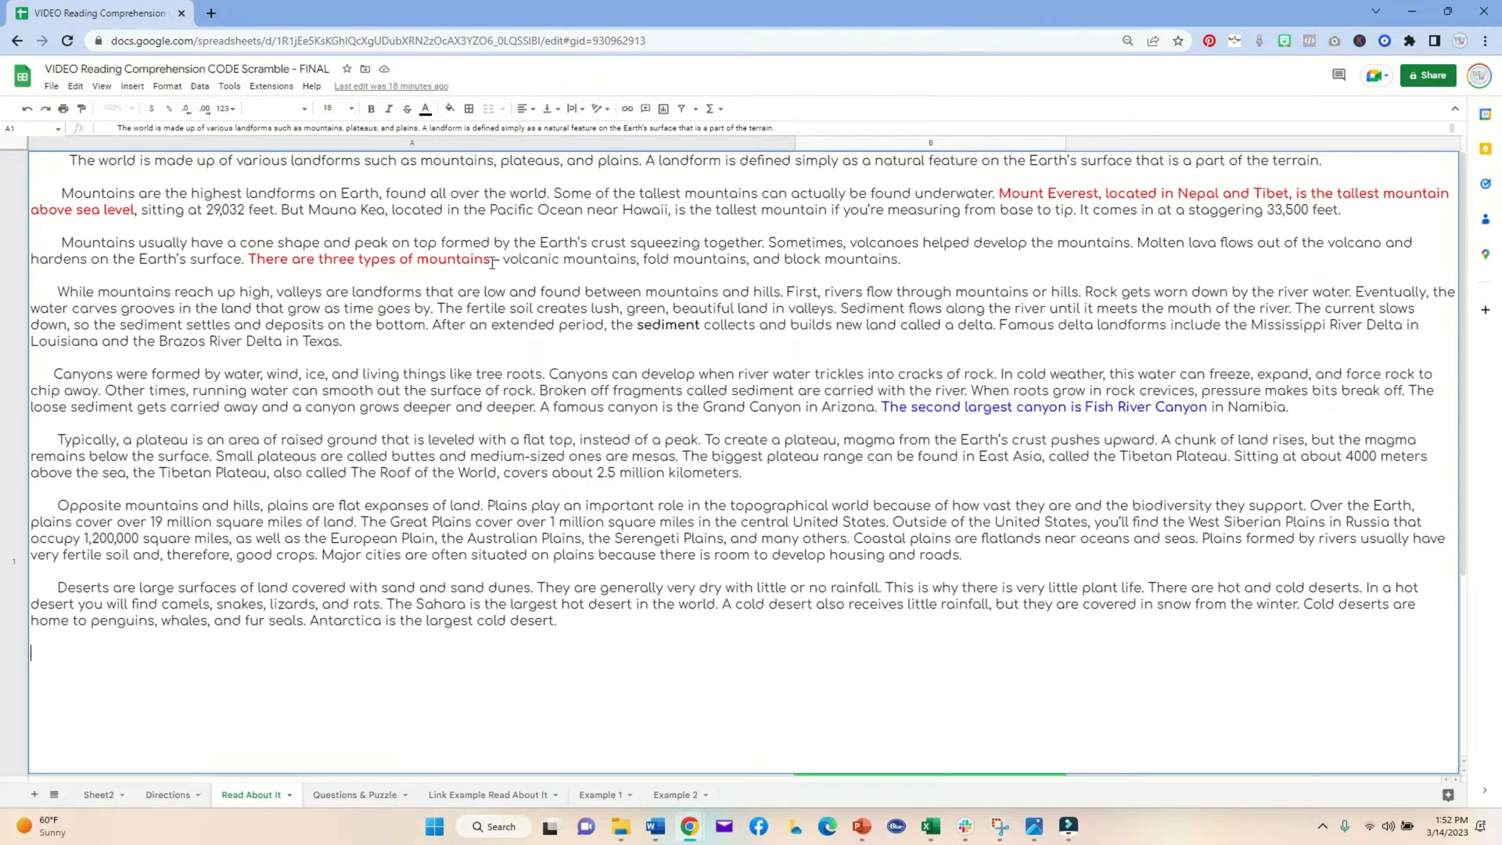
pyautogui.moveTo(503, 262); pyautogui.dragTo(904, 263)
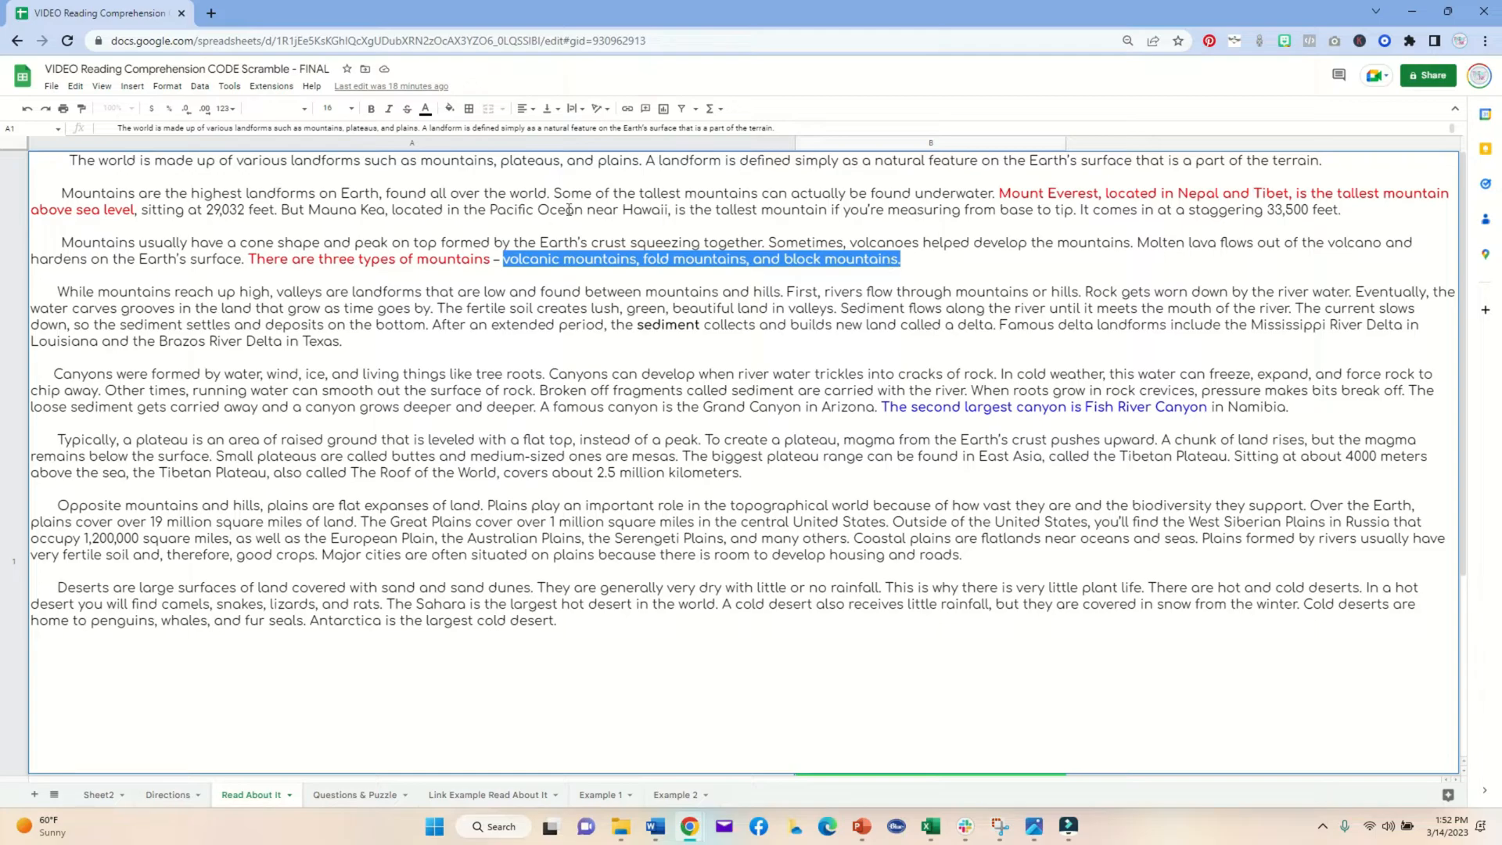
pyautogui.click(426, 108)
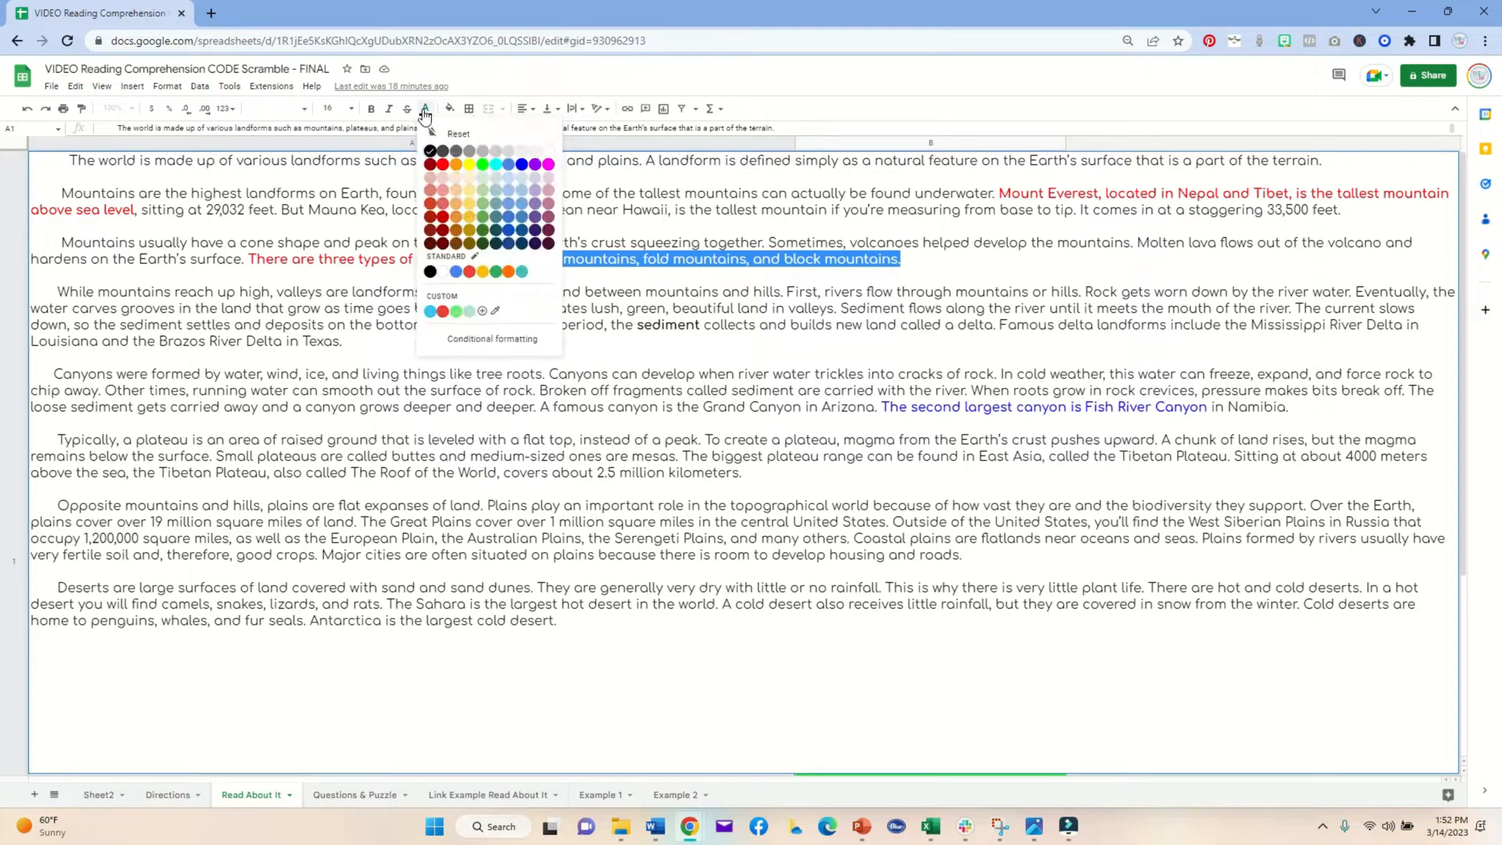
pyautogui.click(439, 163)
pyautogui.click(439, 226)
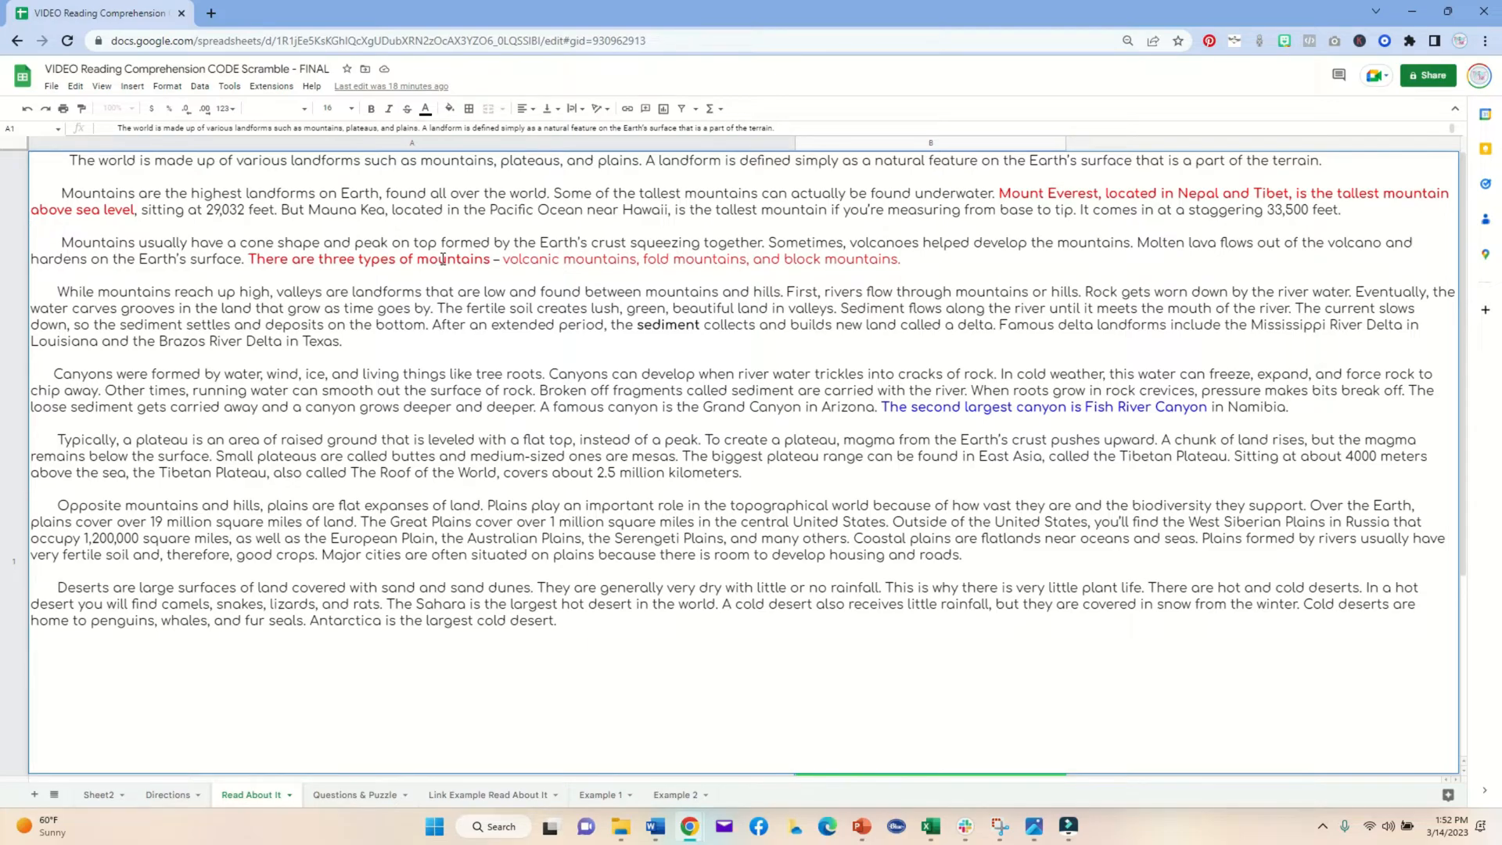
pyautogui.click(315, 145)
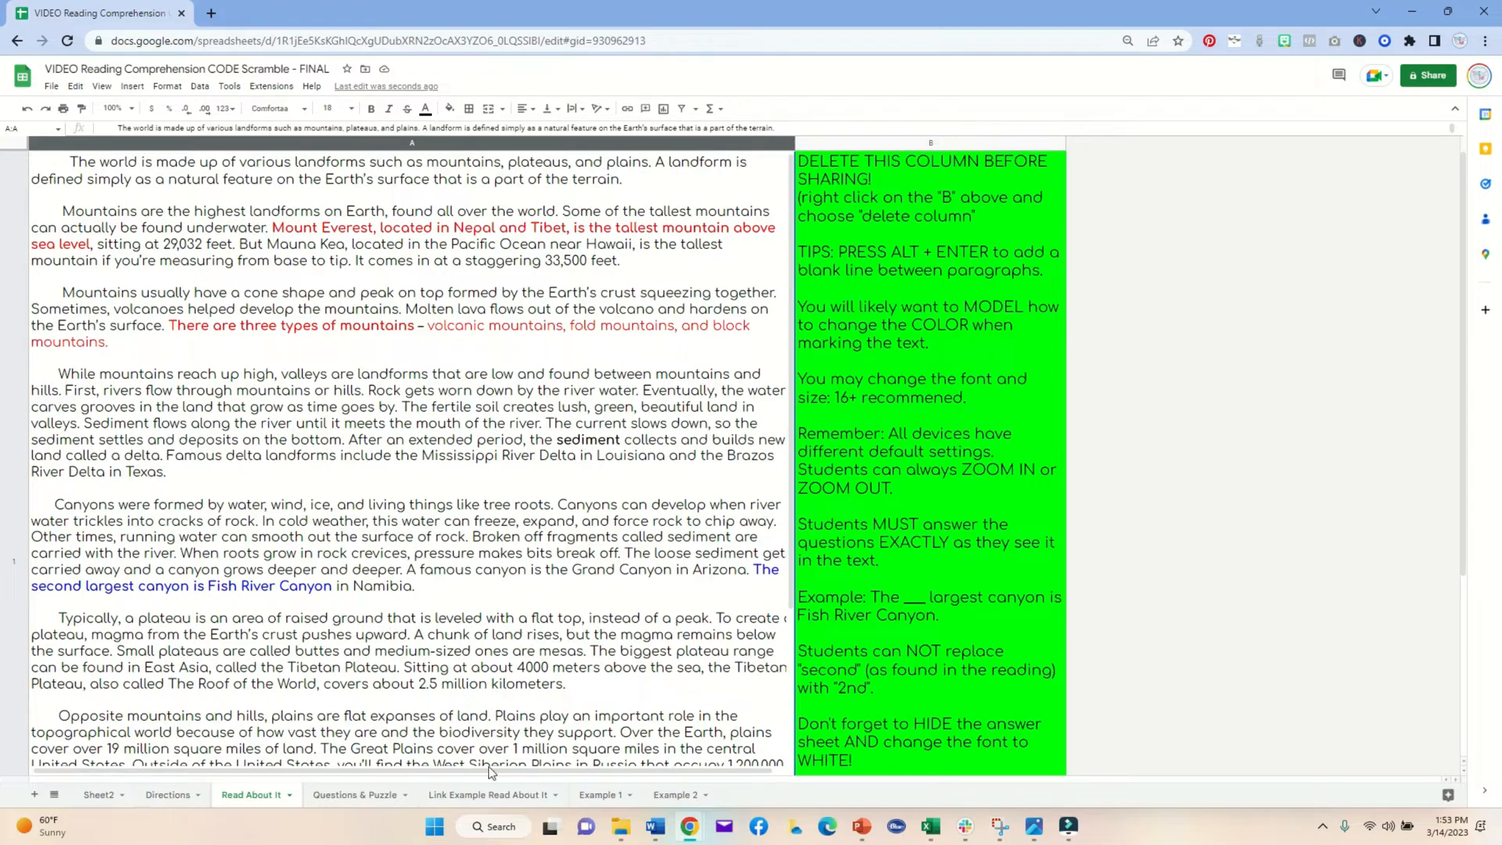
# Step: Browse the Link Example, Directions and Sheet2 sheets, then open the Questions & Puzzle sheet
pyautogui.click(487, 795)
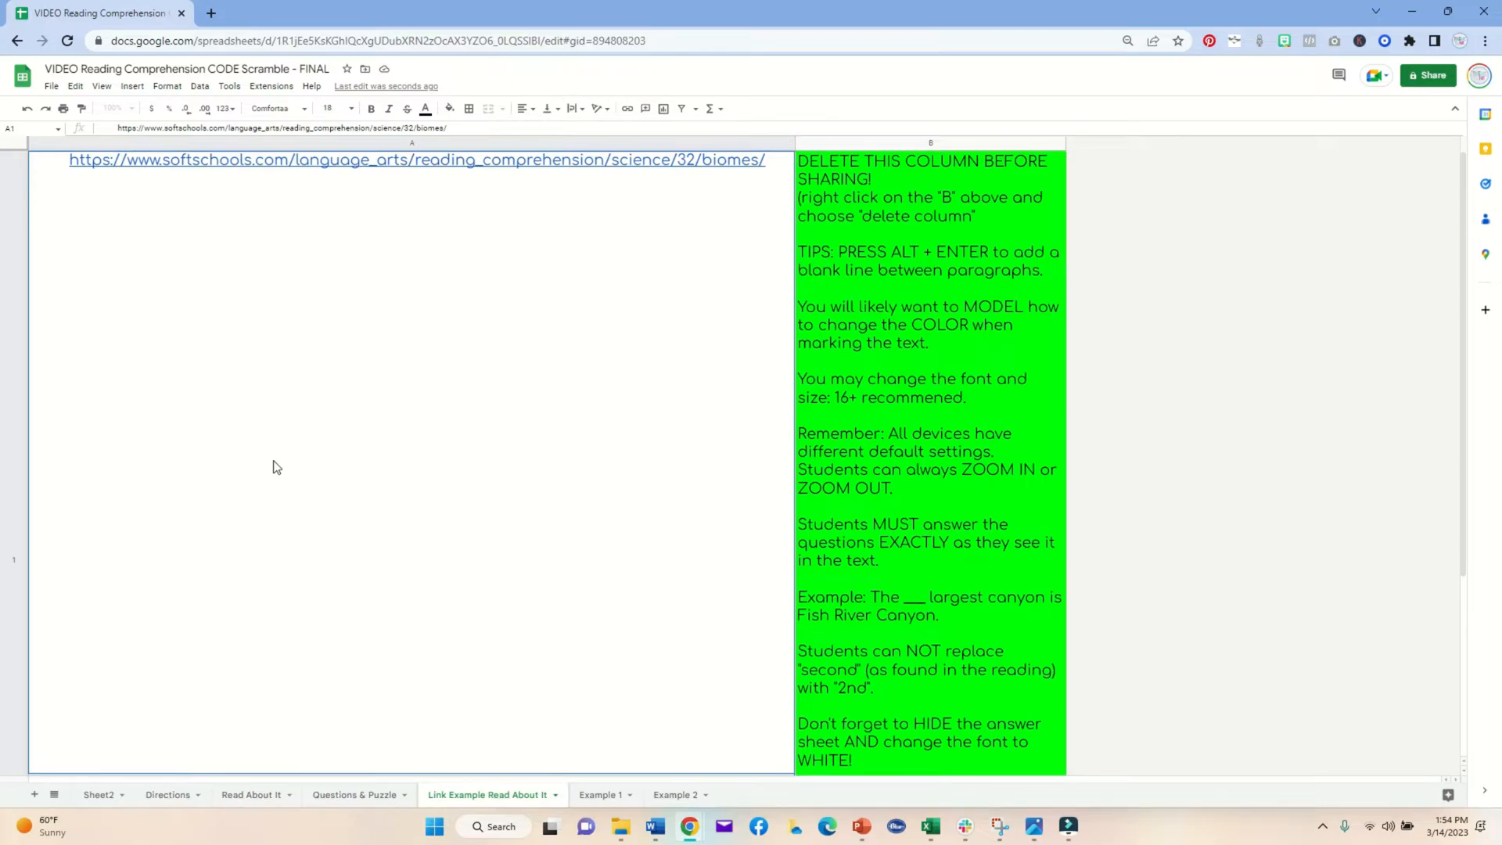
pyautogui.click(167, 795)
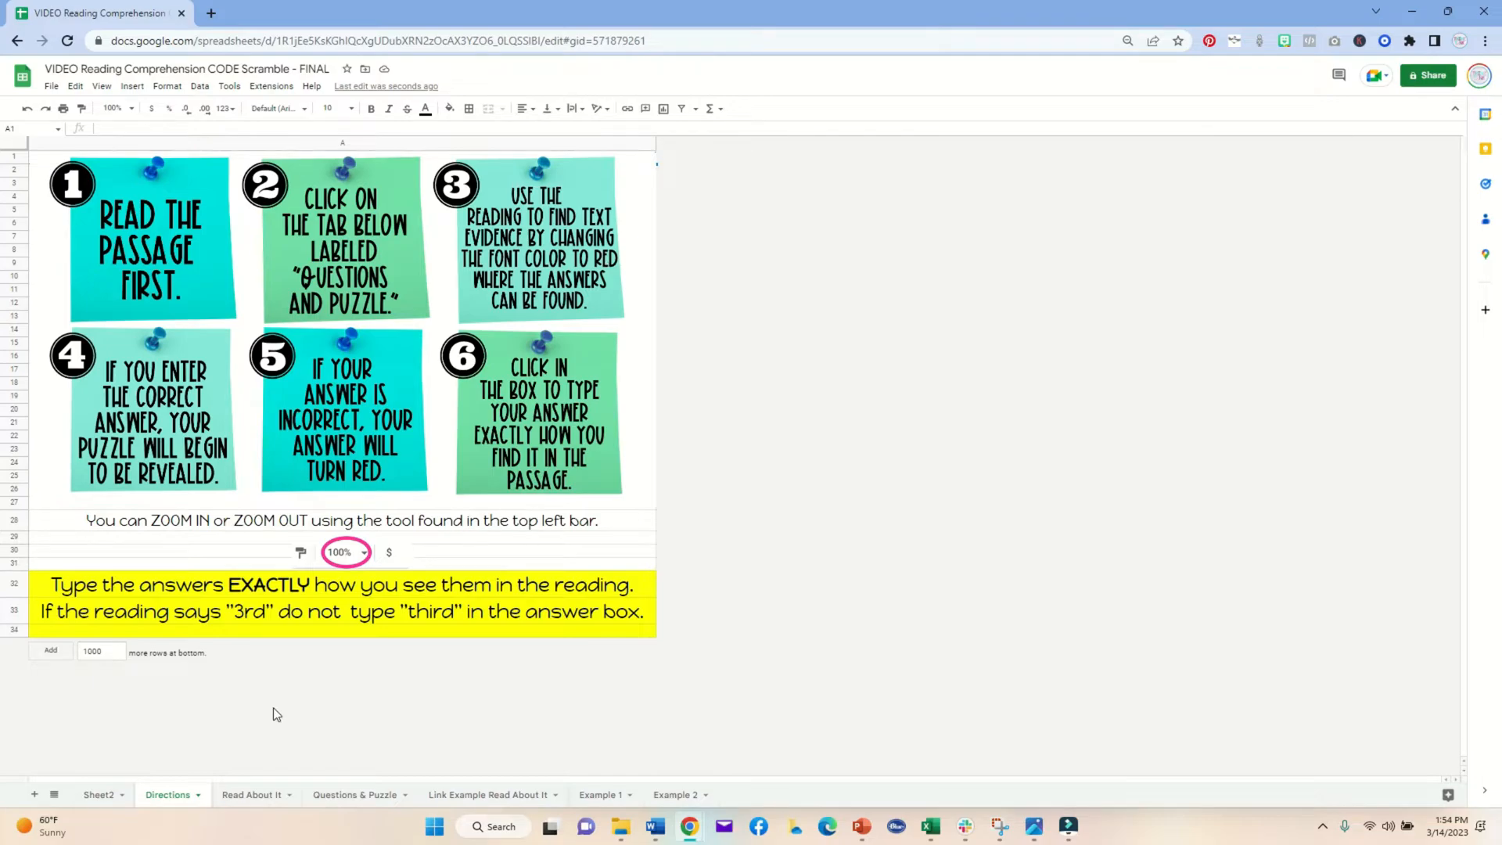
pyautogui.click(113, 795)
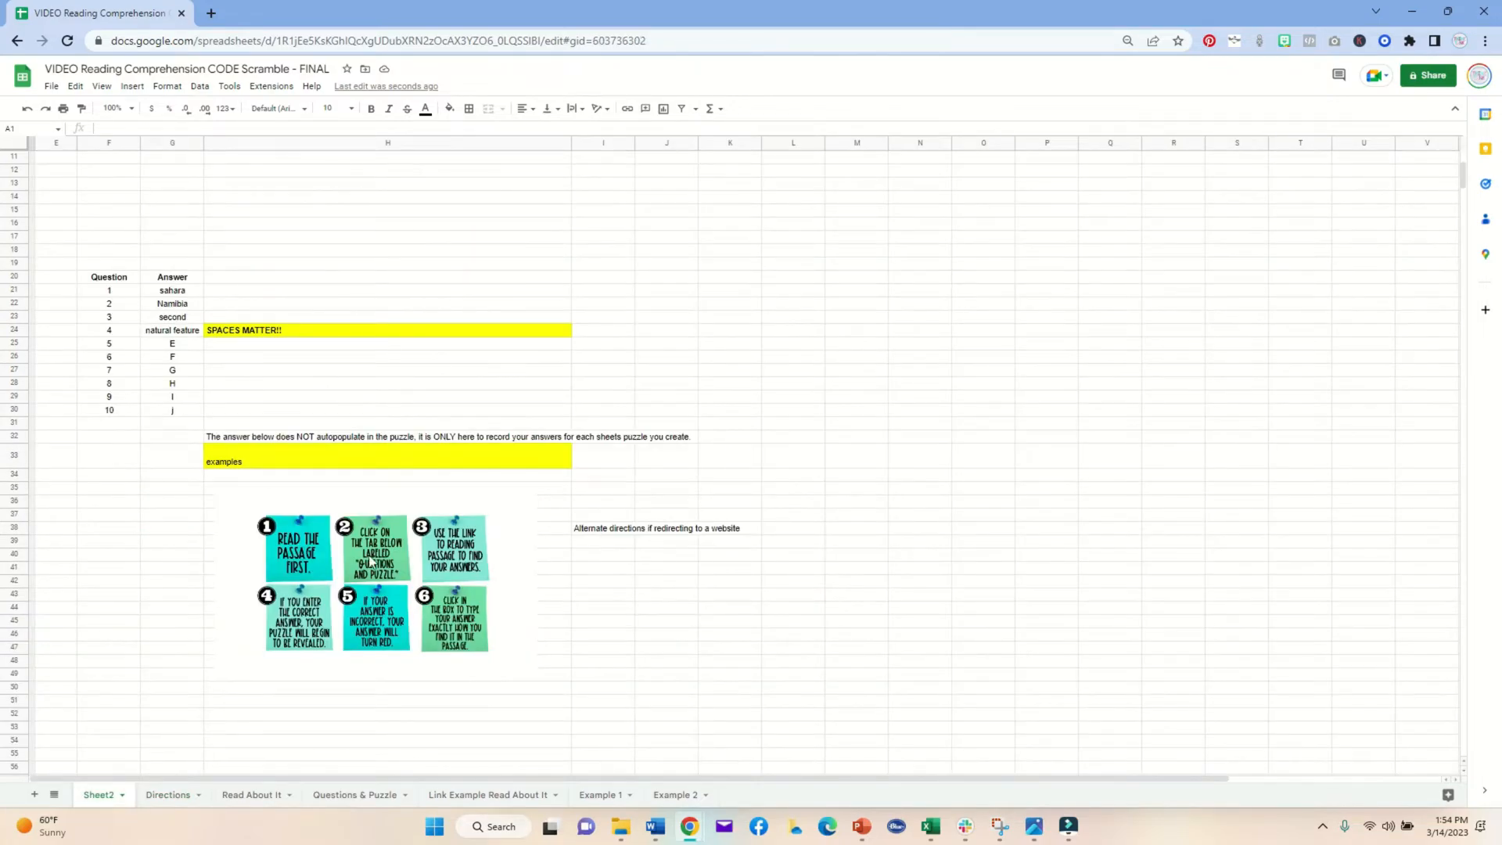
pyautogui.click(367, 552)
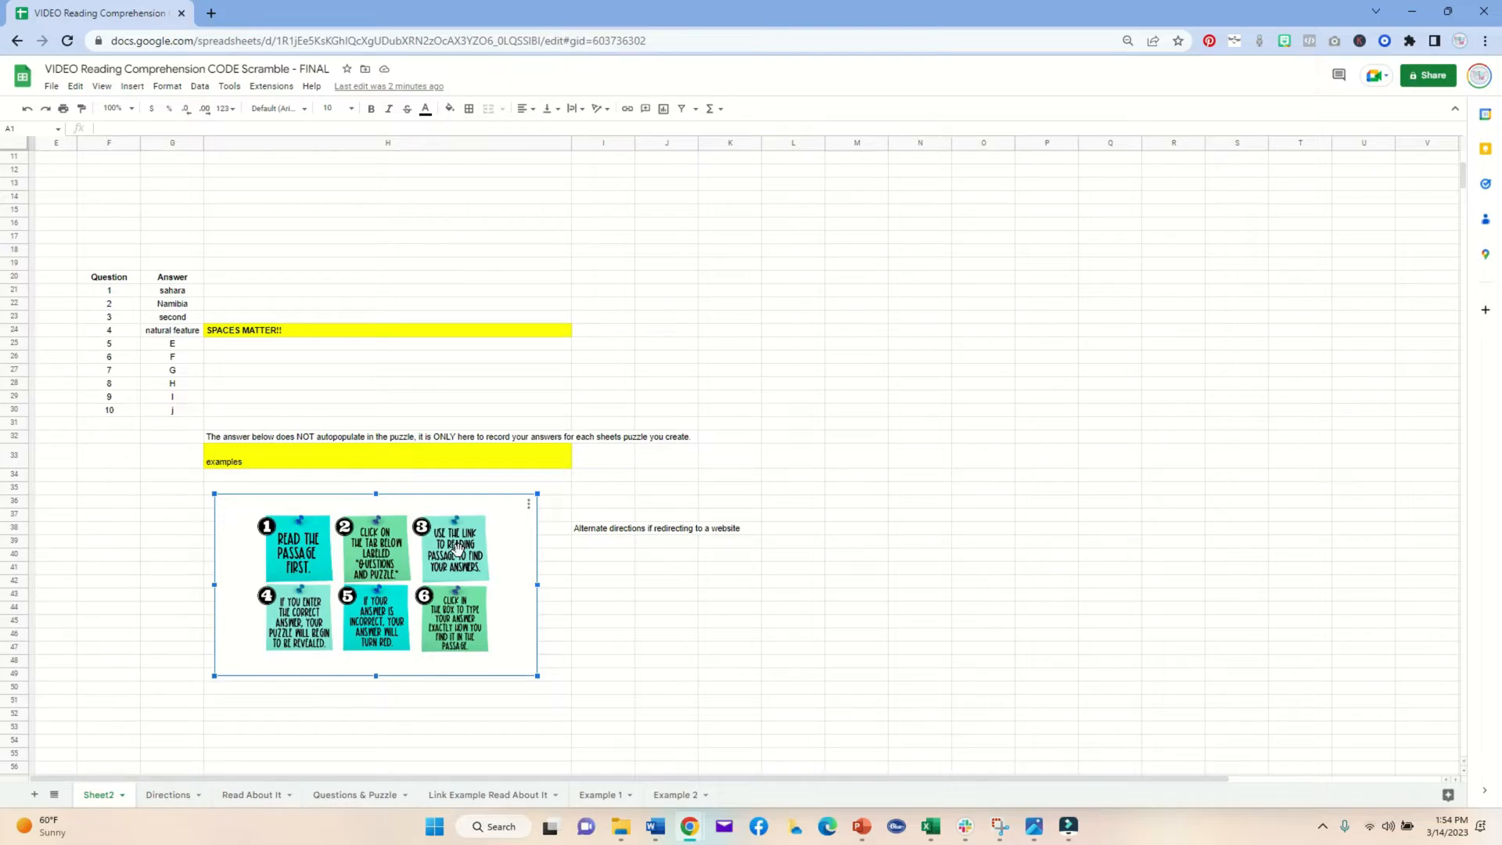
pyautogui.click(168, 794)
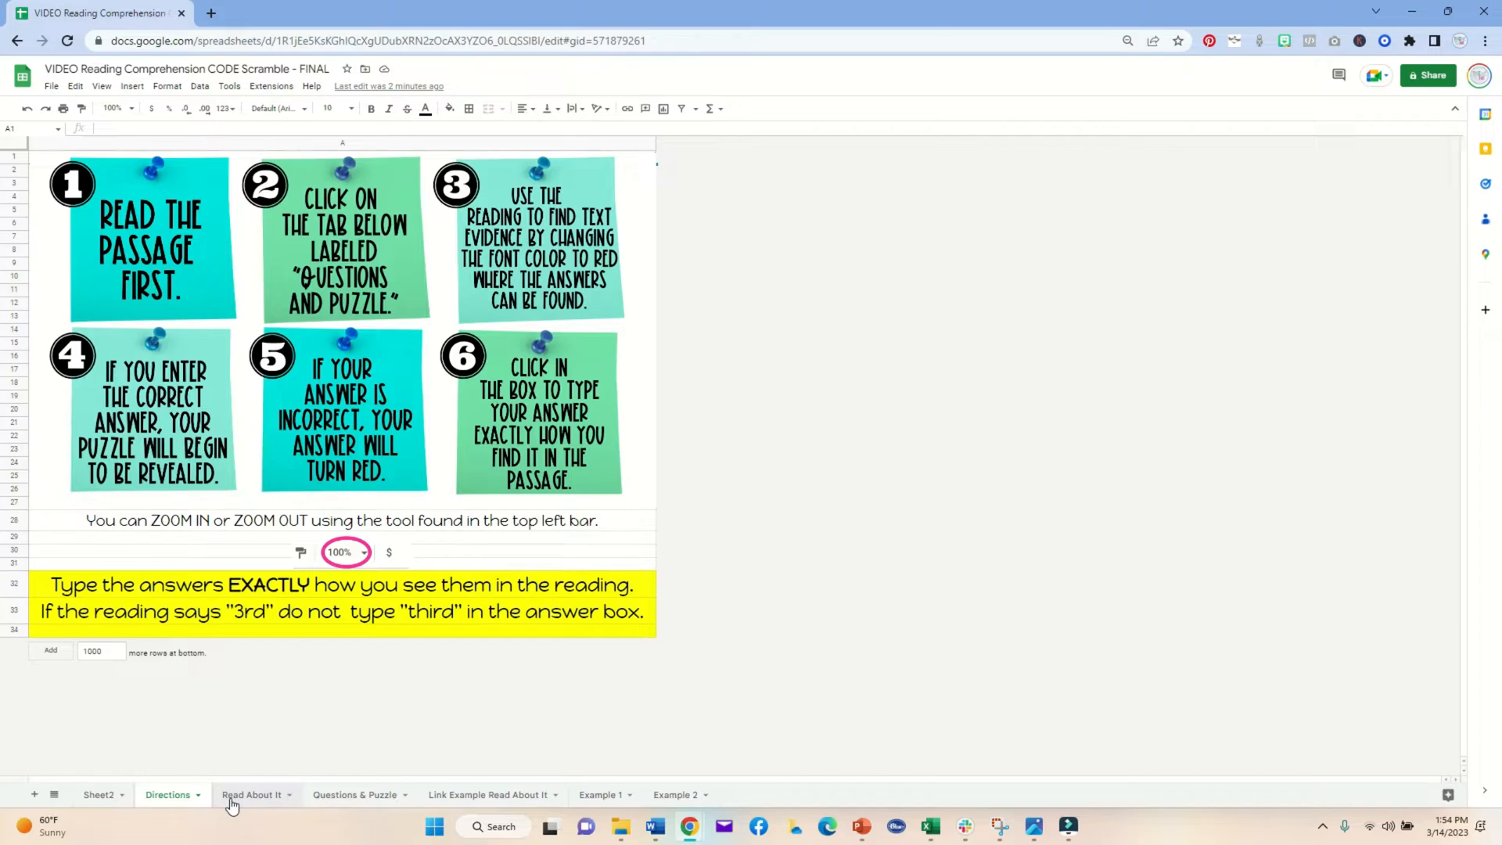
pyautogui.click(342, 796)
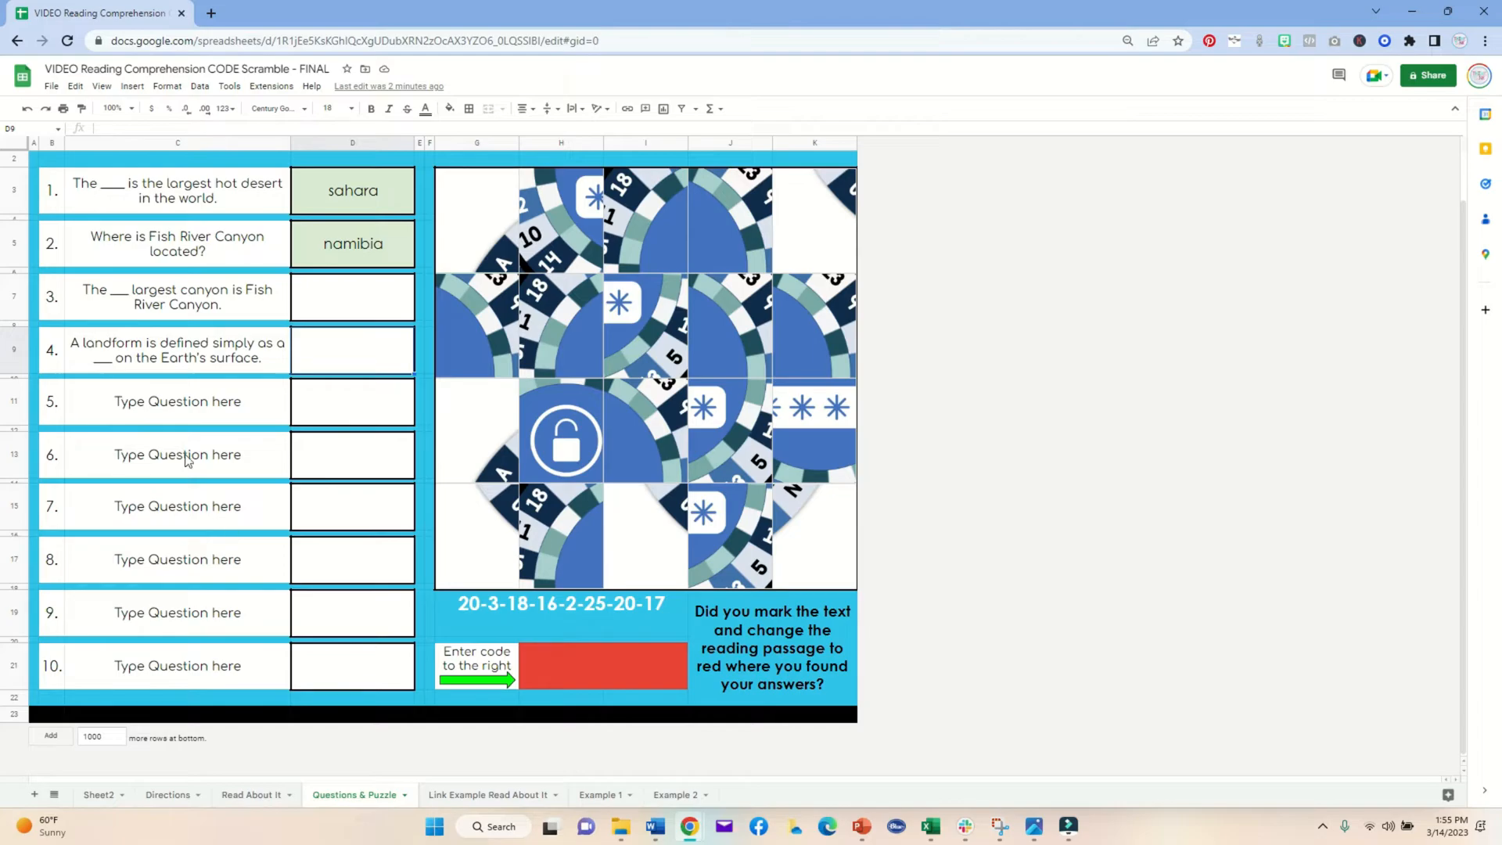
# Step: Try enlarging the row below question 1, then undo the resize
pyautogui.doubleClick(154, 202)
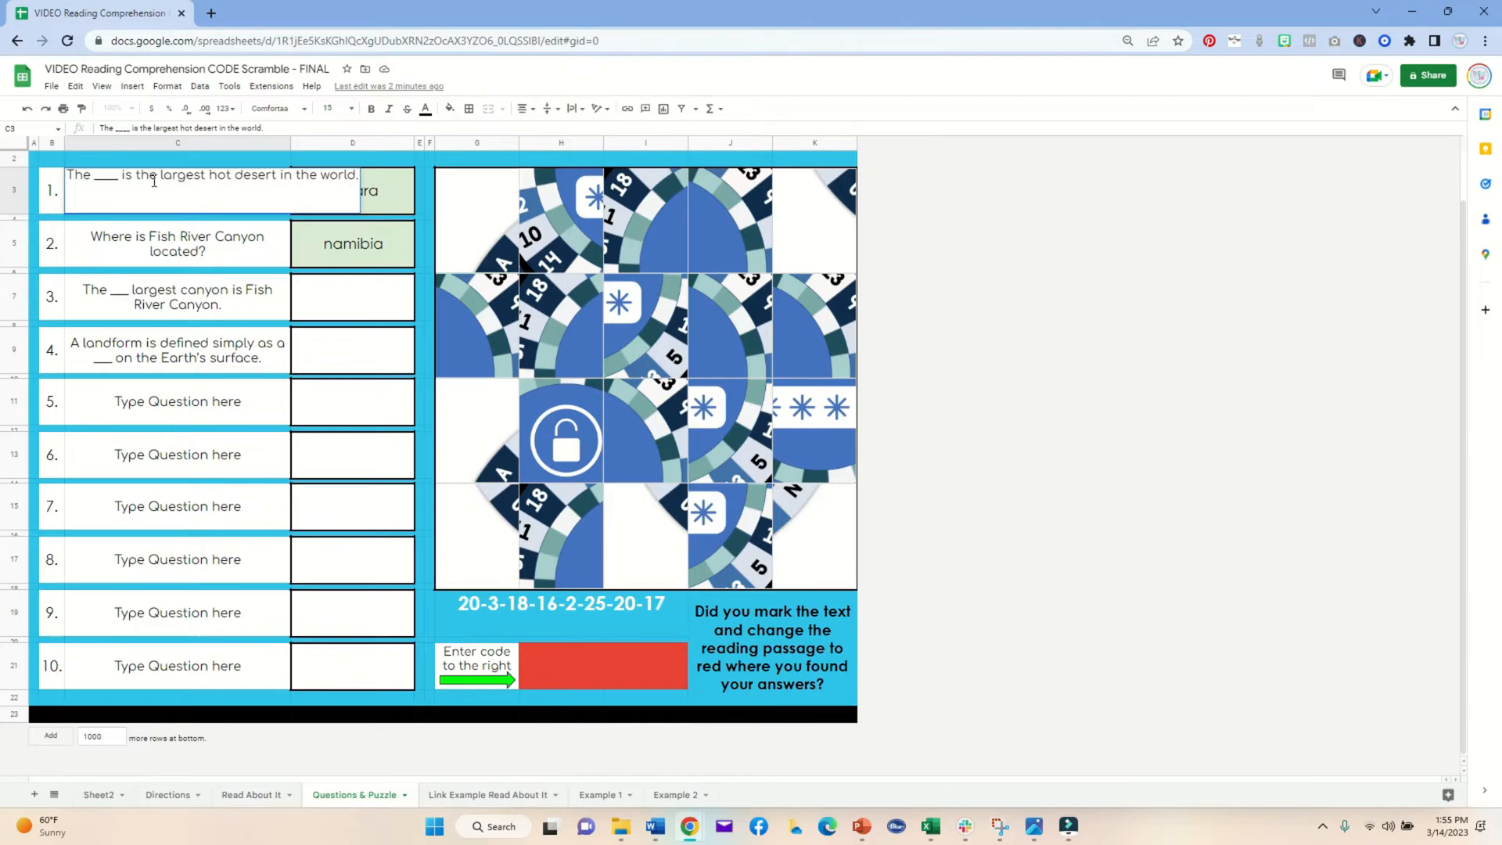
pyautogui.click(138, 233)
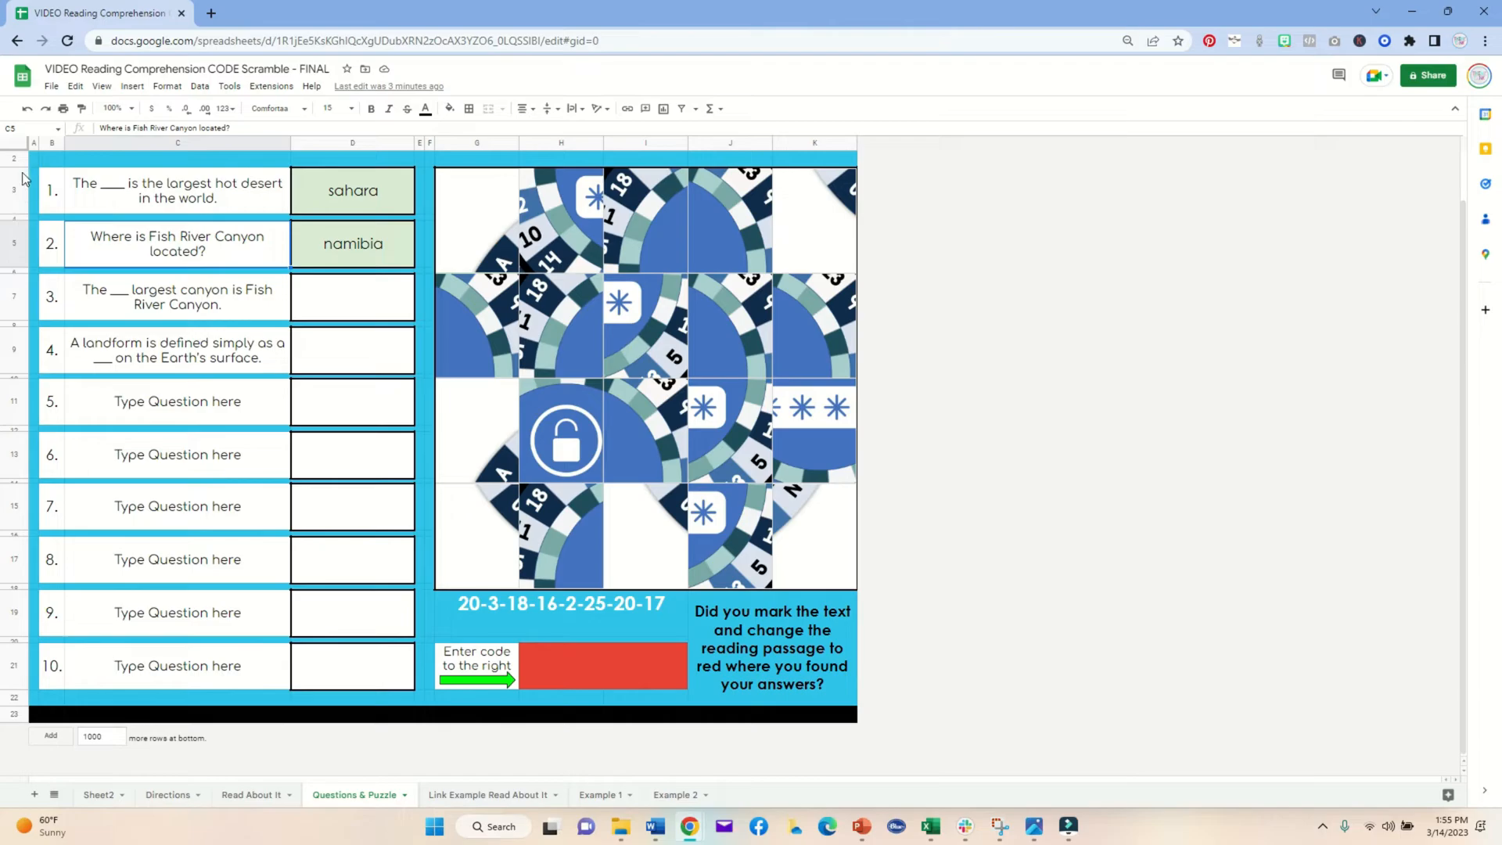
pyautogui.moveTo(14, 220); pyautogui.dragTo(14, 255)
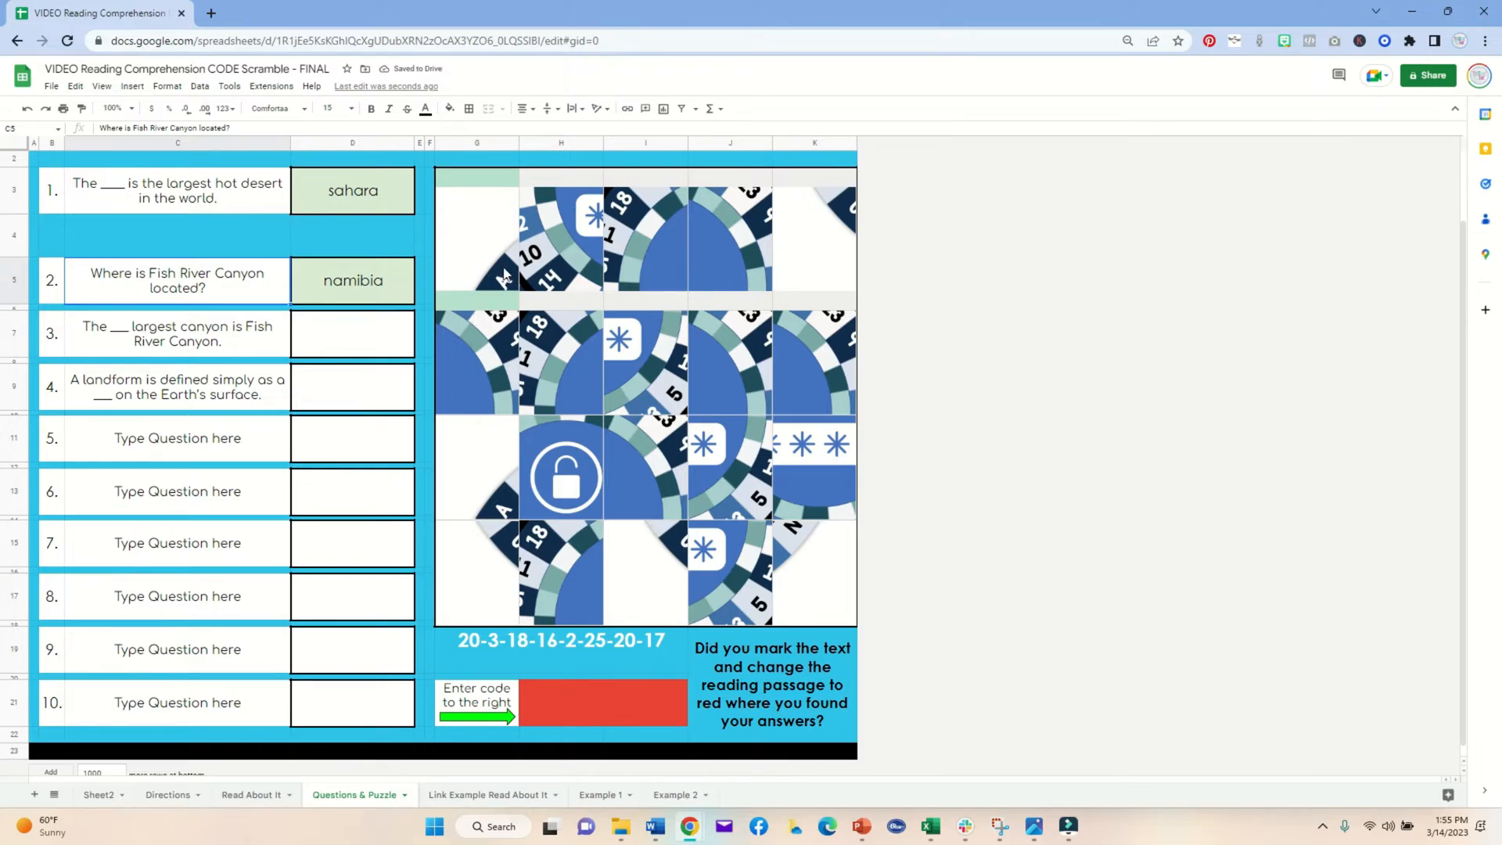
pyautogui.hotkey('ctrl', 'z')
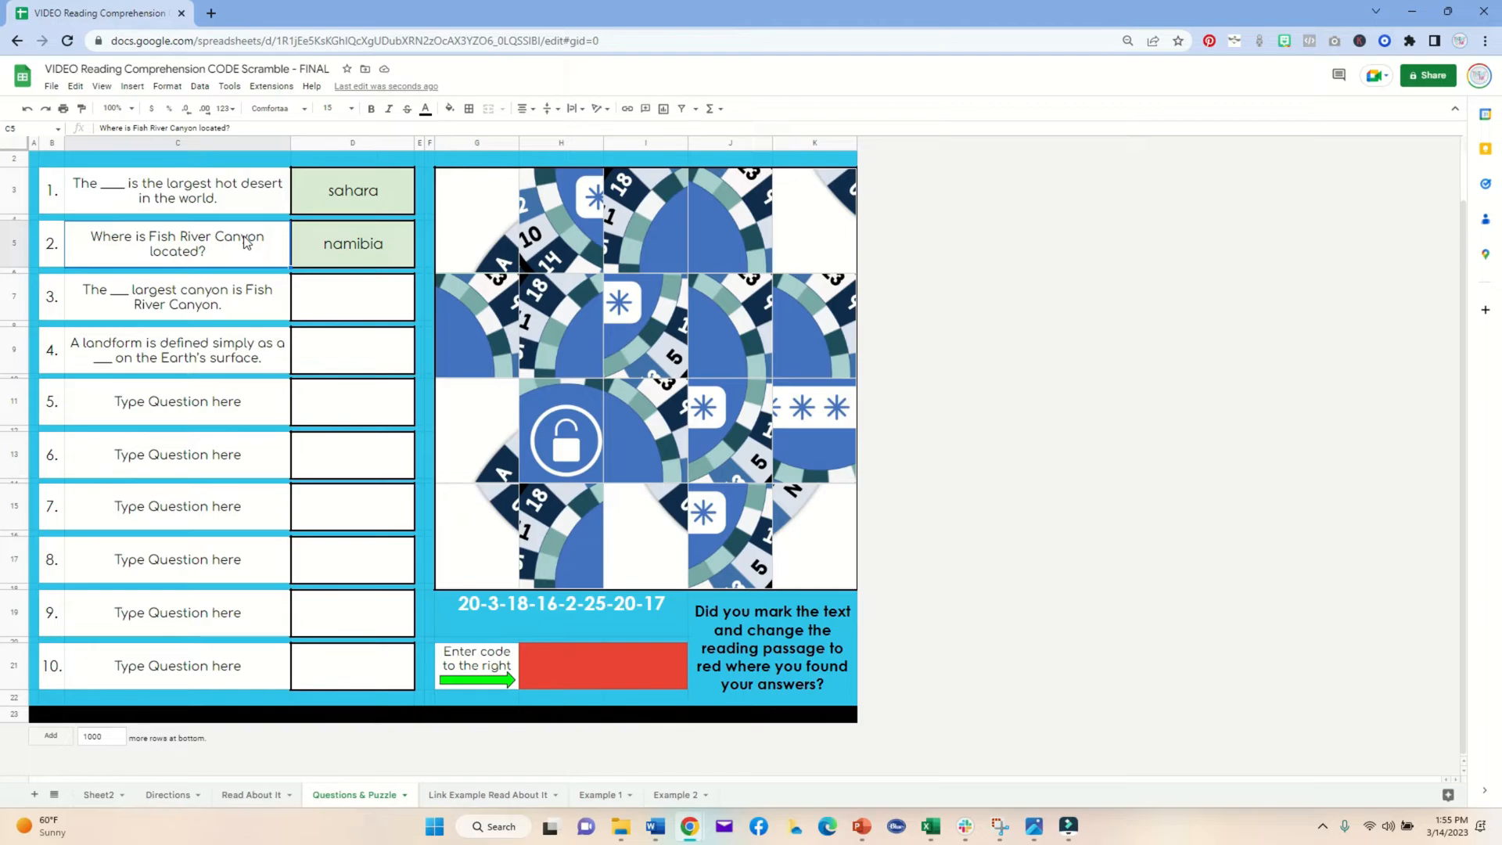
# Step: Enter 2nd as the answer to question 3
pyautogui.click(326, 289)
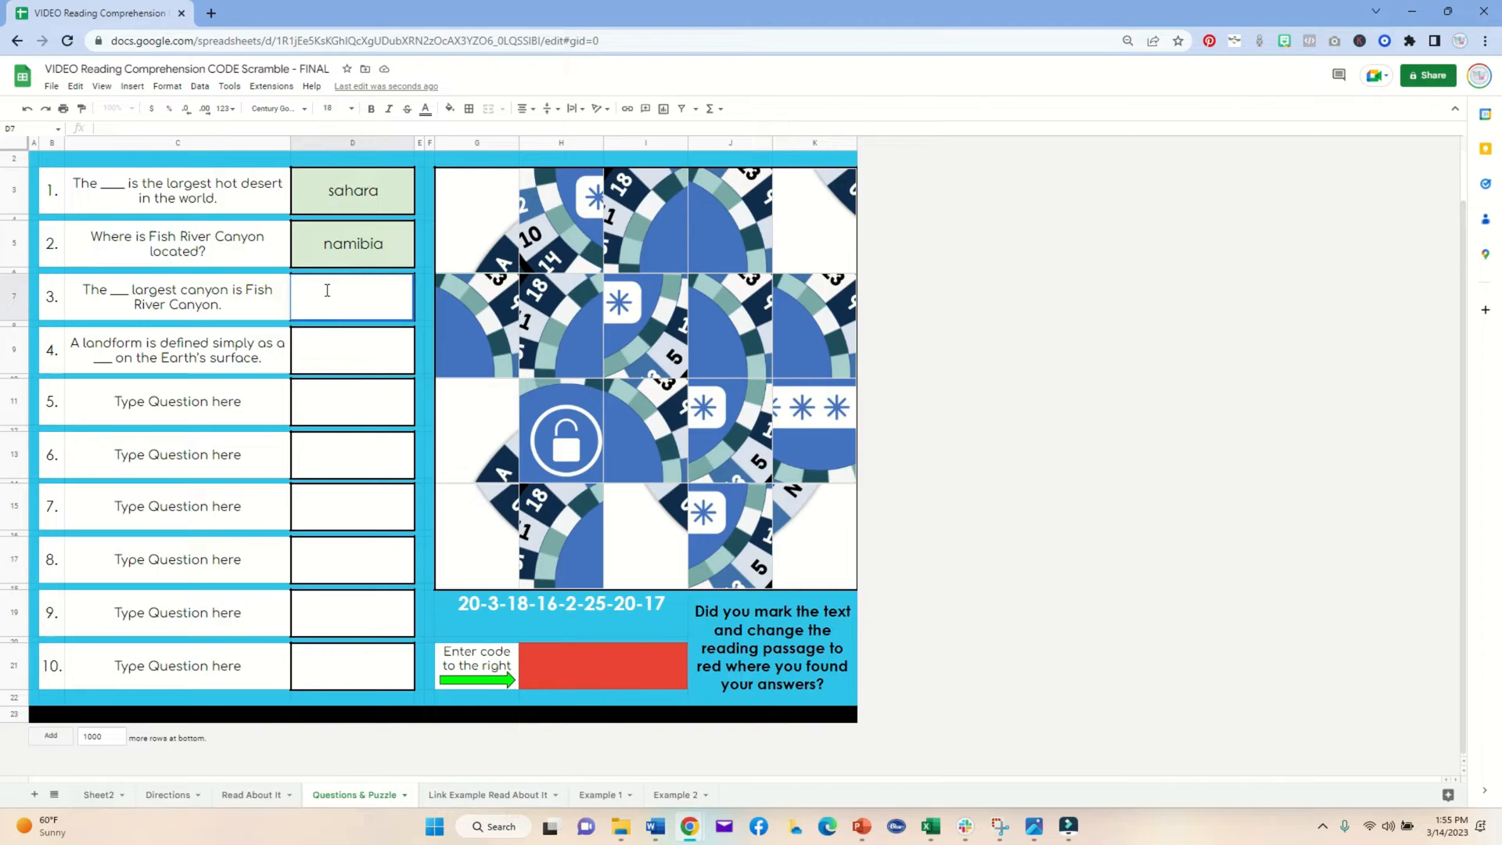
pyautogui.write('2nd')
pyautogui.press('Return')
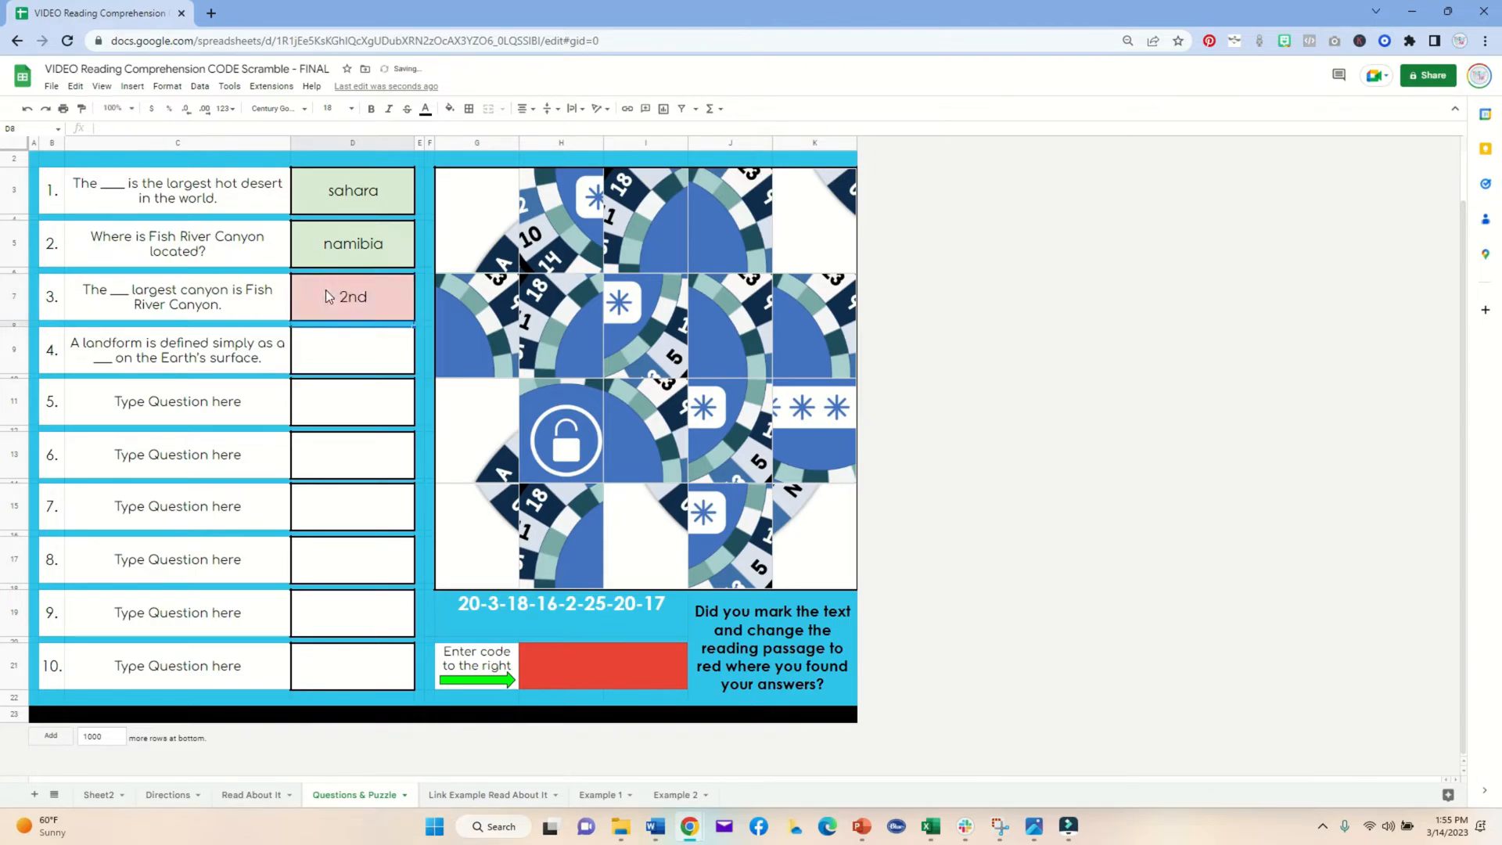
# Step: Change the answer to question 3 to second
pyautogui.click(325, 295)
pyautogui.doubleClick(338, 285)
pyautogui.write('second')
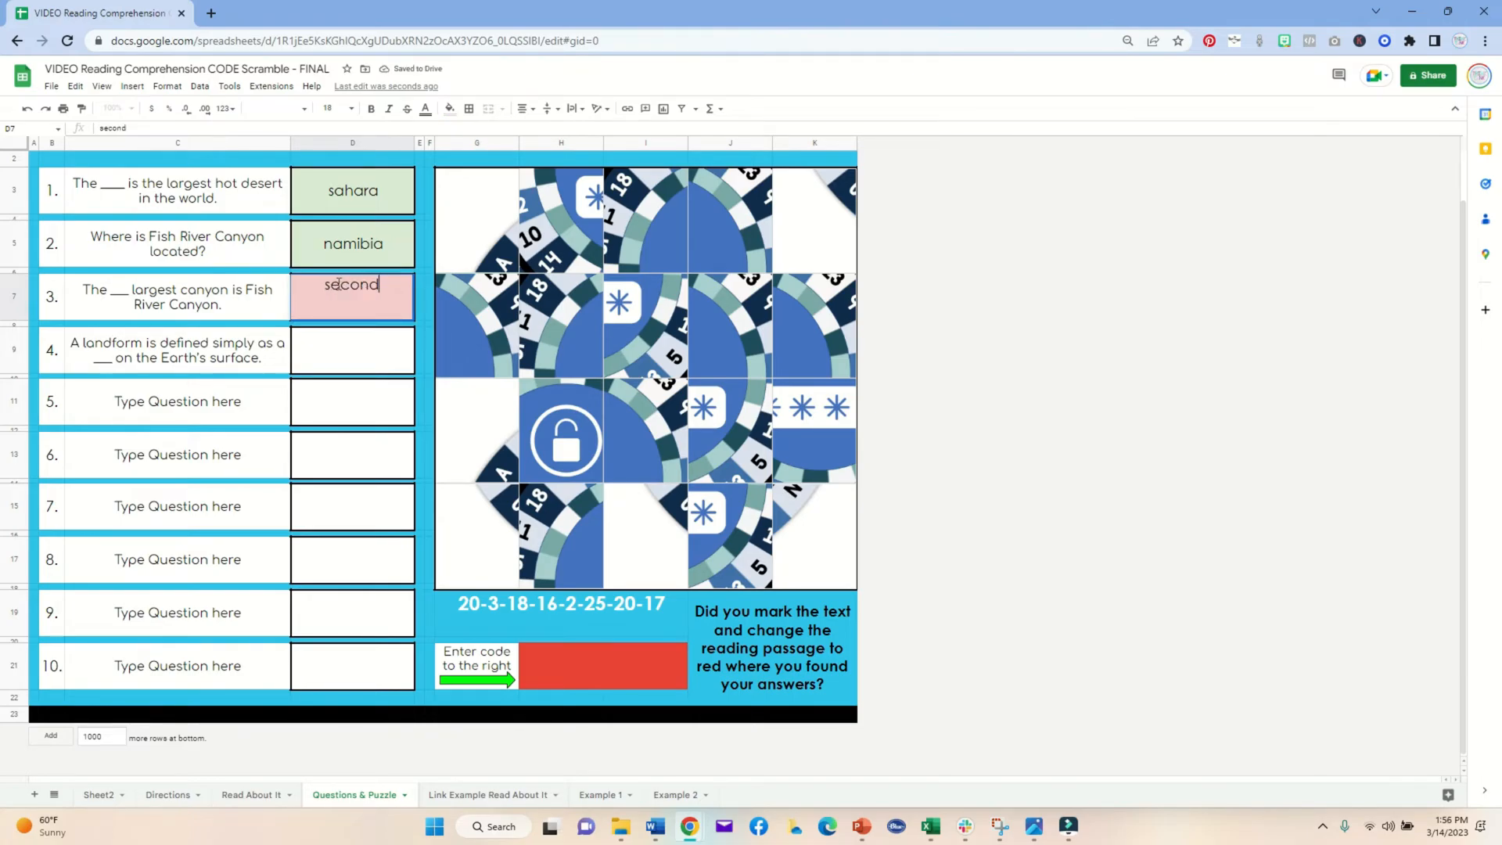
# Step: Enter natural feature as the answer to question 4, fixing the space between the two words
pyautogui.click(325, 356)
pyautogui.doubleClick(339, 348)
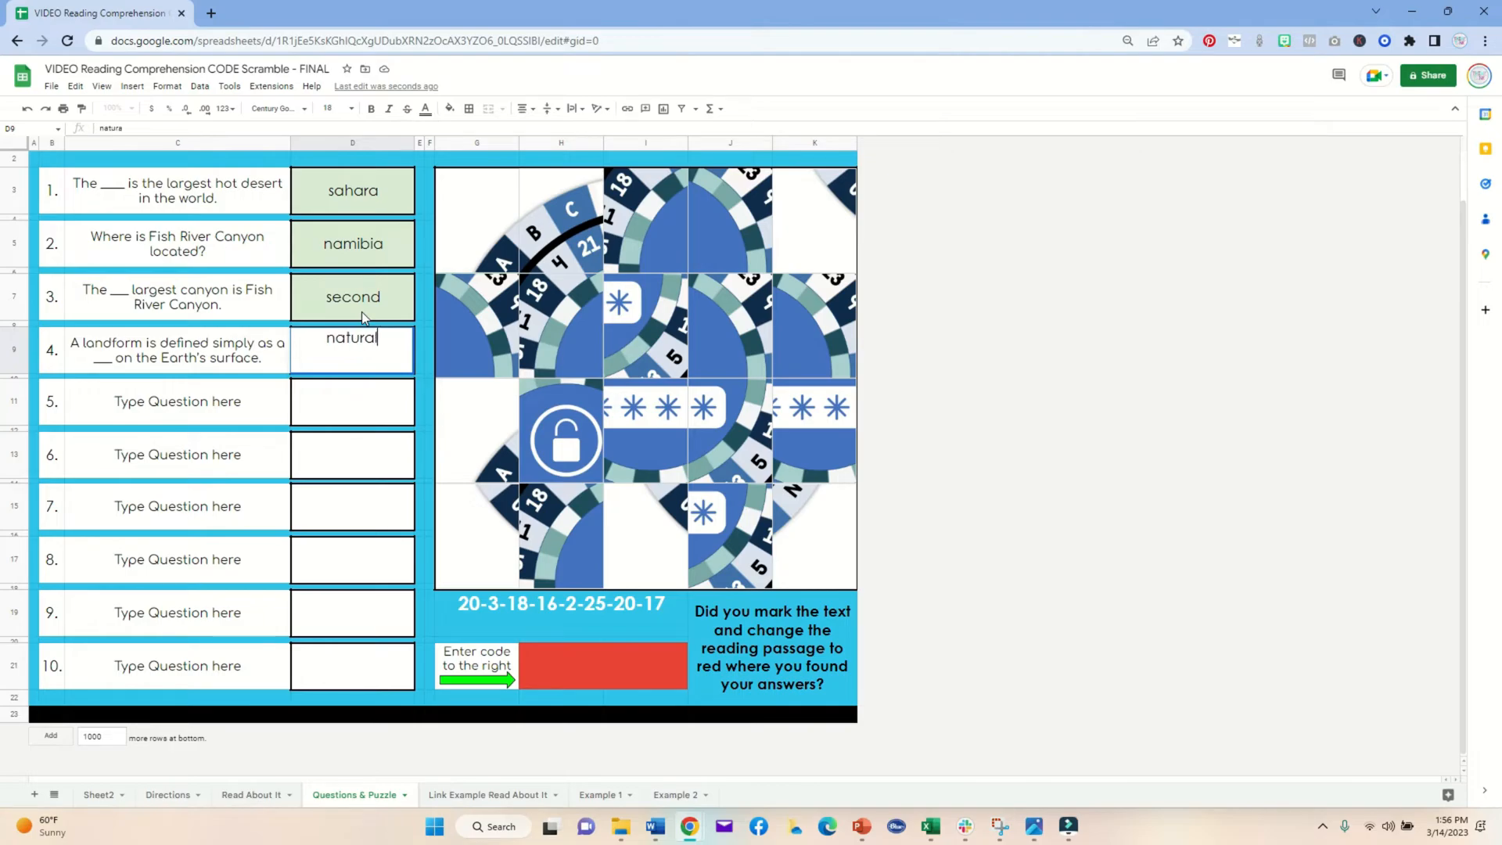
pyautogui.write('natural feature')
pyautogui.click(342, 409)
pyautogui.click(354, 358)
pyautogui.doubleClick(354, 358)
pyautogui.click(353, 338)
pyautogui.press('BackSpace')
pyautogui.press('Return')
pyautogui.doubleClick(353, 340)
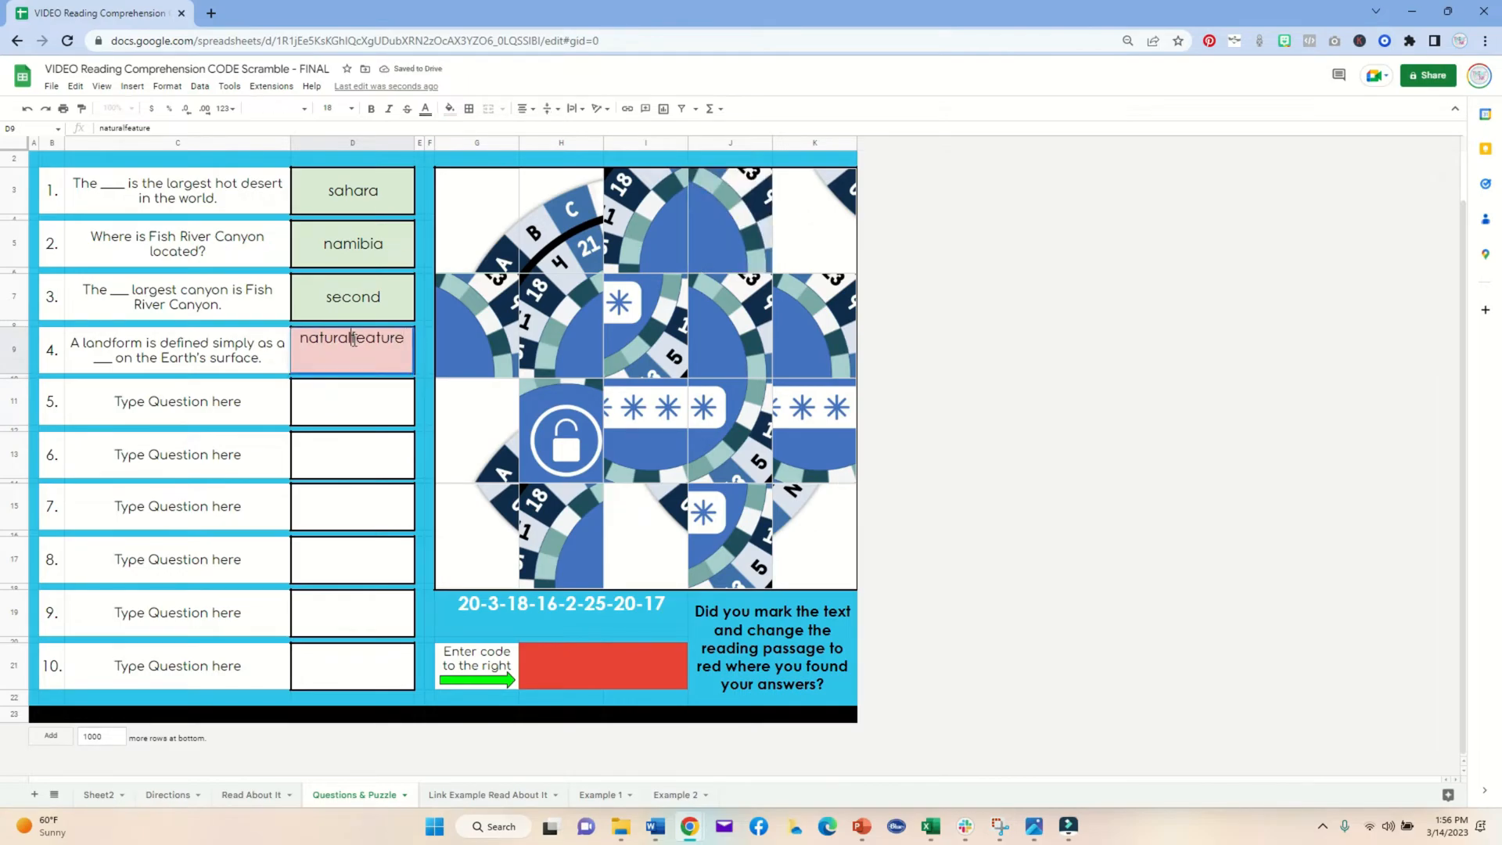
pyautogui.press('Return')
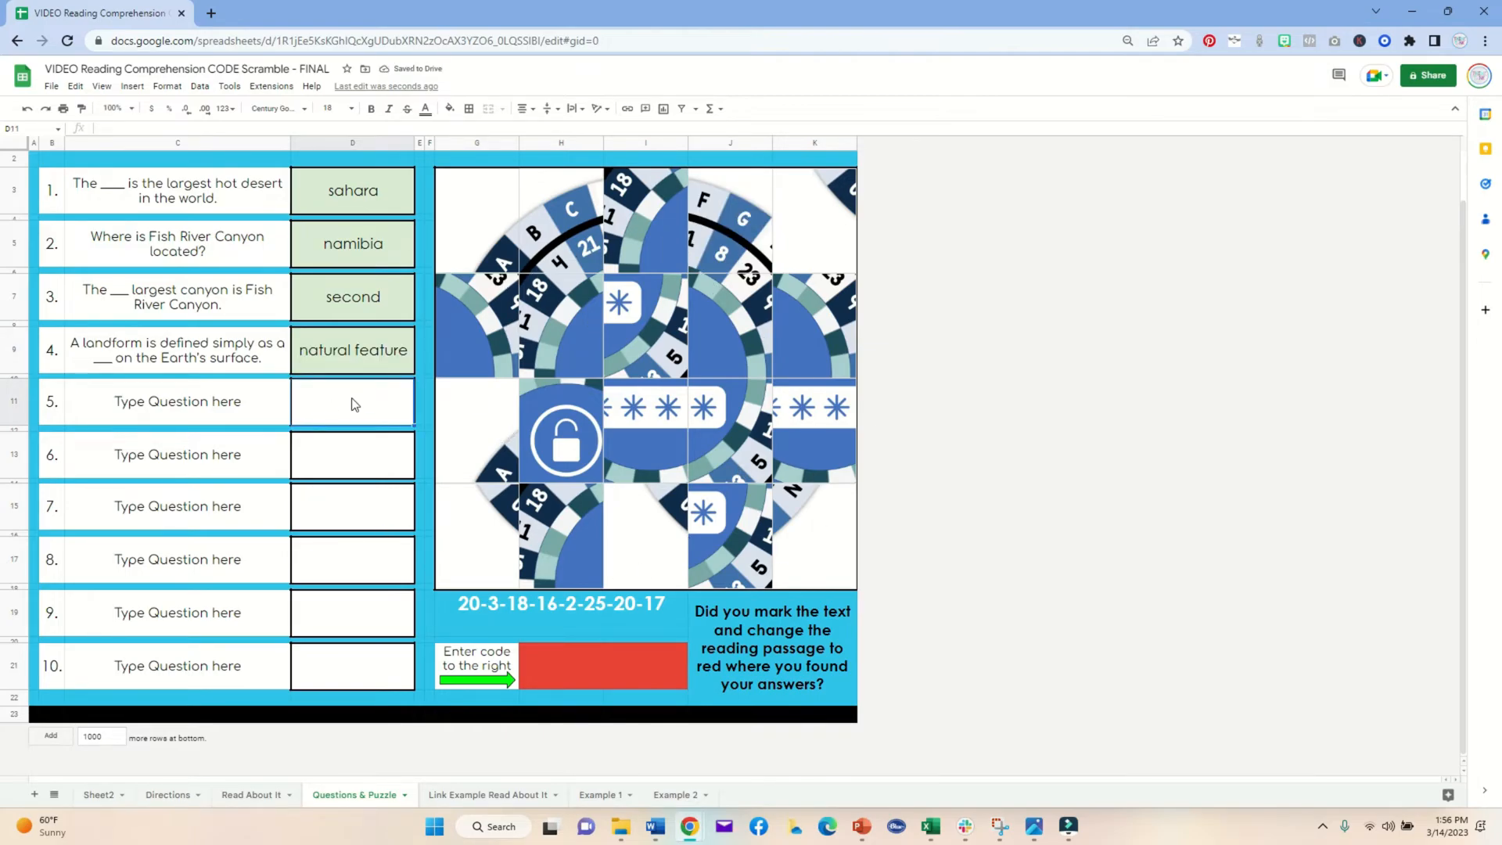
# Step: Fill the answer cells for questions 5 through 10 with e, f, g, h, i and j
pyautogui.write('e')
pyautogui.press('Return')
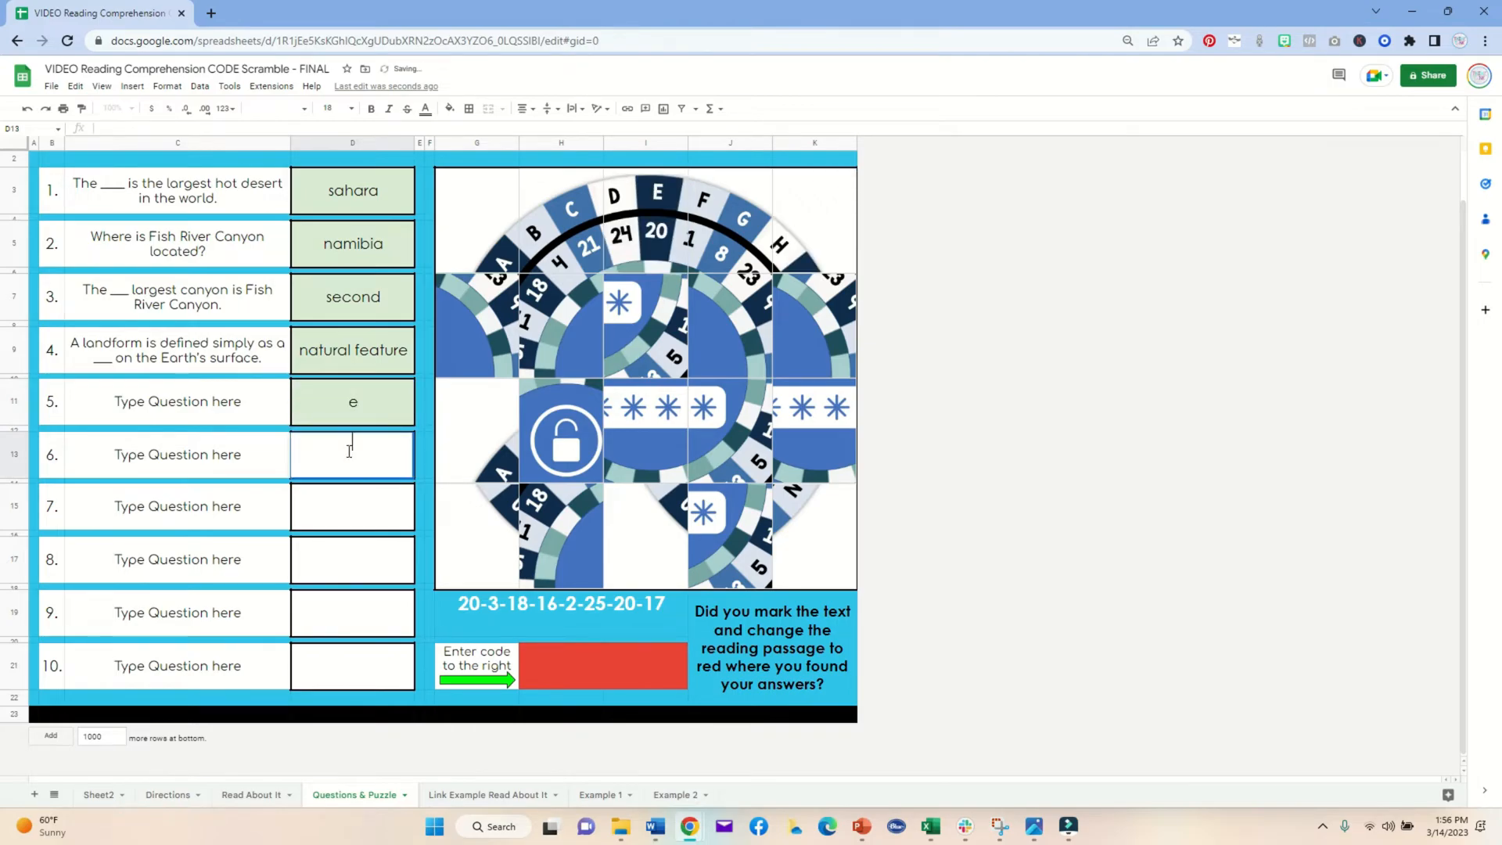
pyautogui.write('f')
pyautogui.press('Return')
pyautogui.write('g')
pyautogui.press('Return')
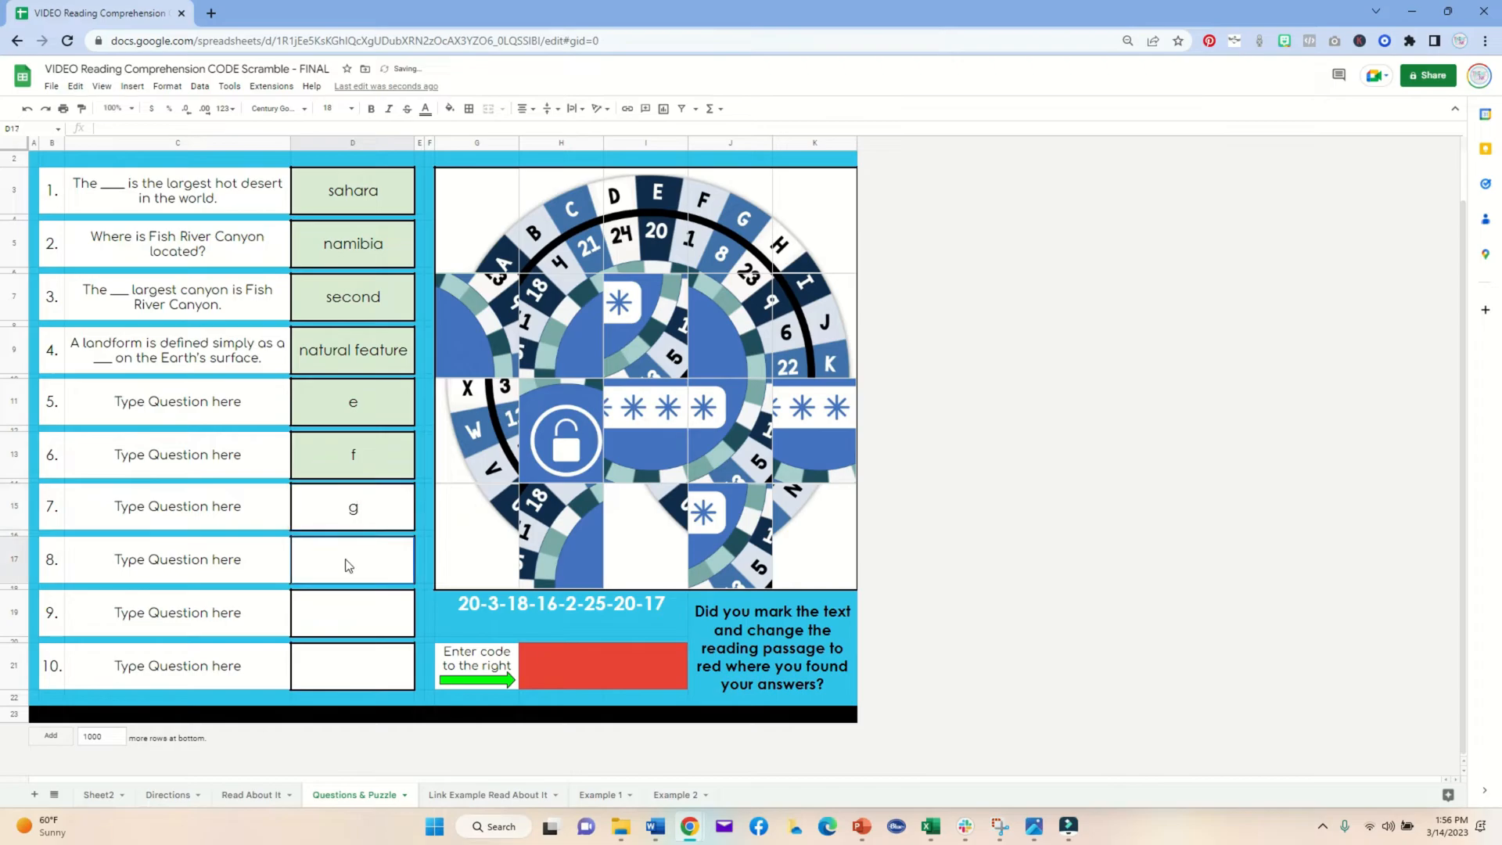
pyautogui.write('h')
pyautogui.press('Return')
pyautogui.write('i')
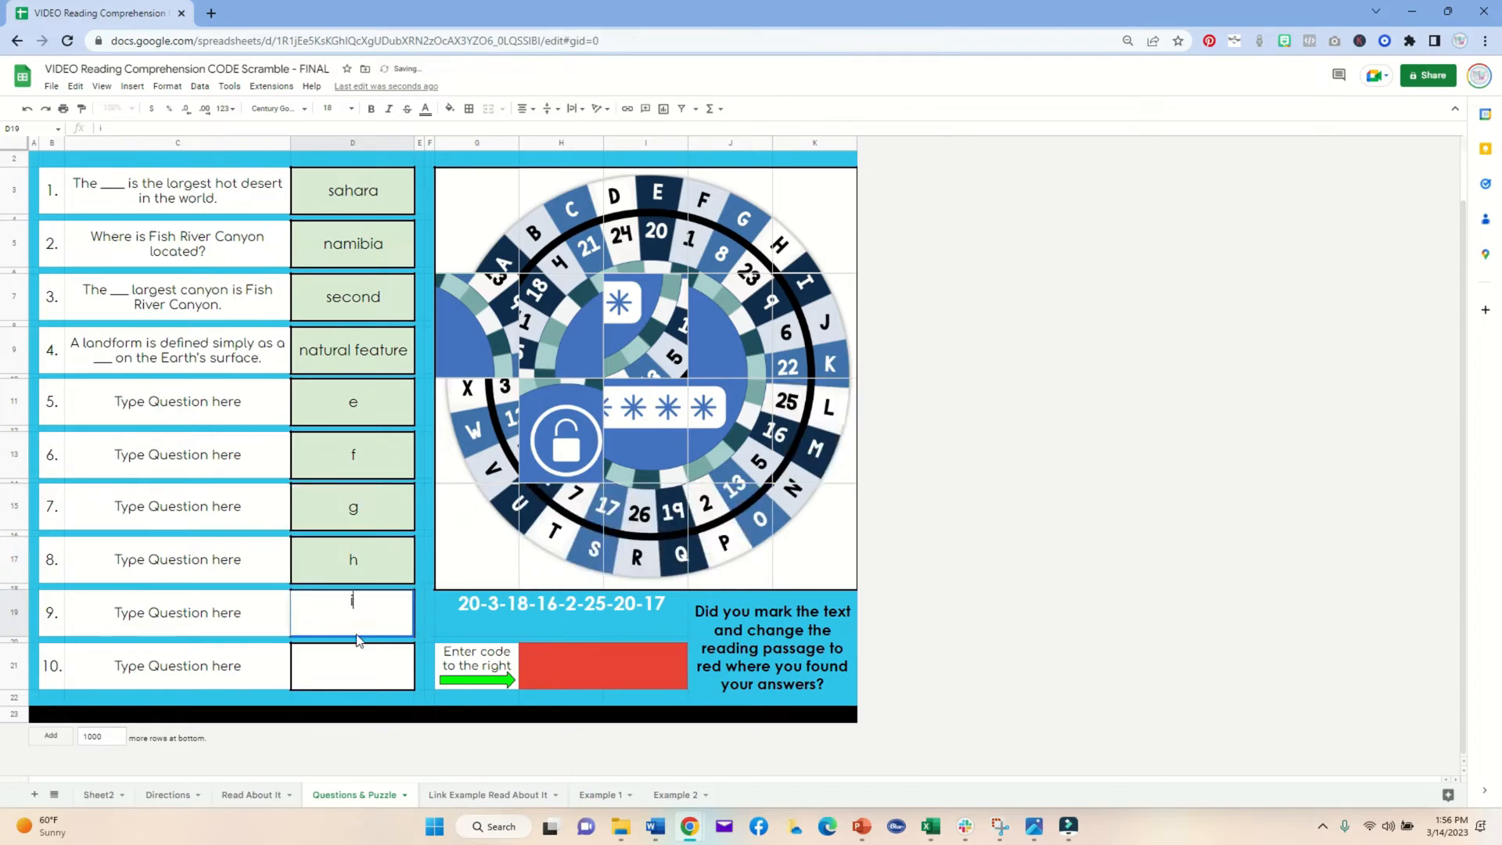
pyautogui.press('Return')
pyautogui.write('j')
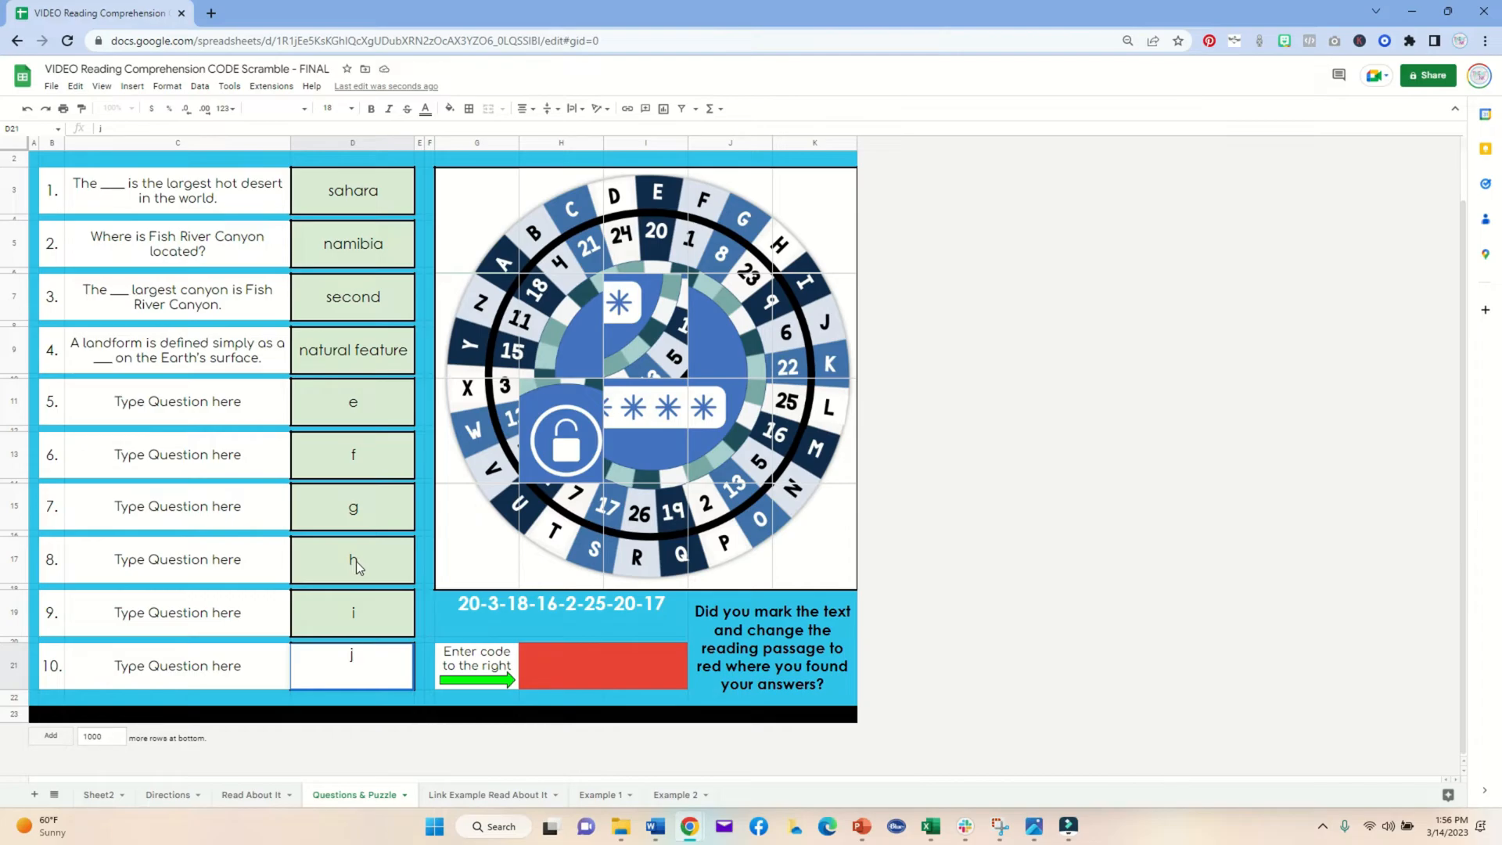
# Step: Inspect the reading-reminder message cell beside the puzzle code
pyautogui.click(360, 622)
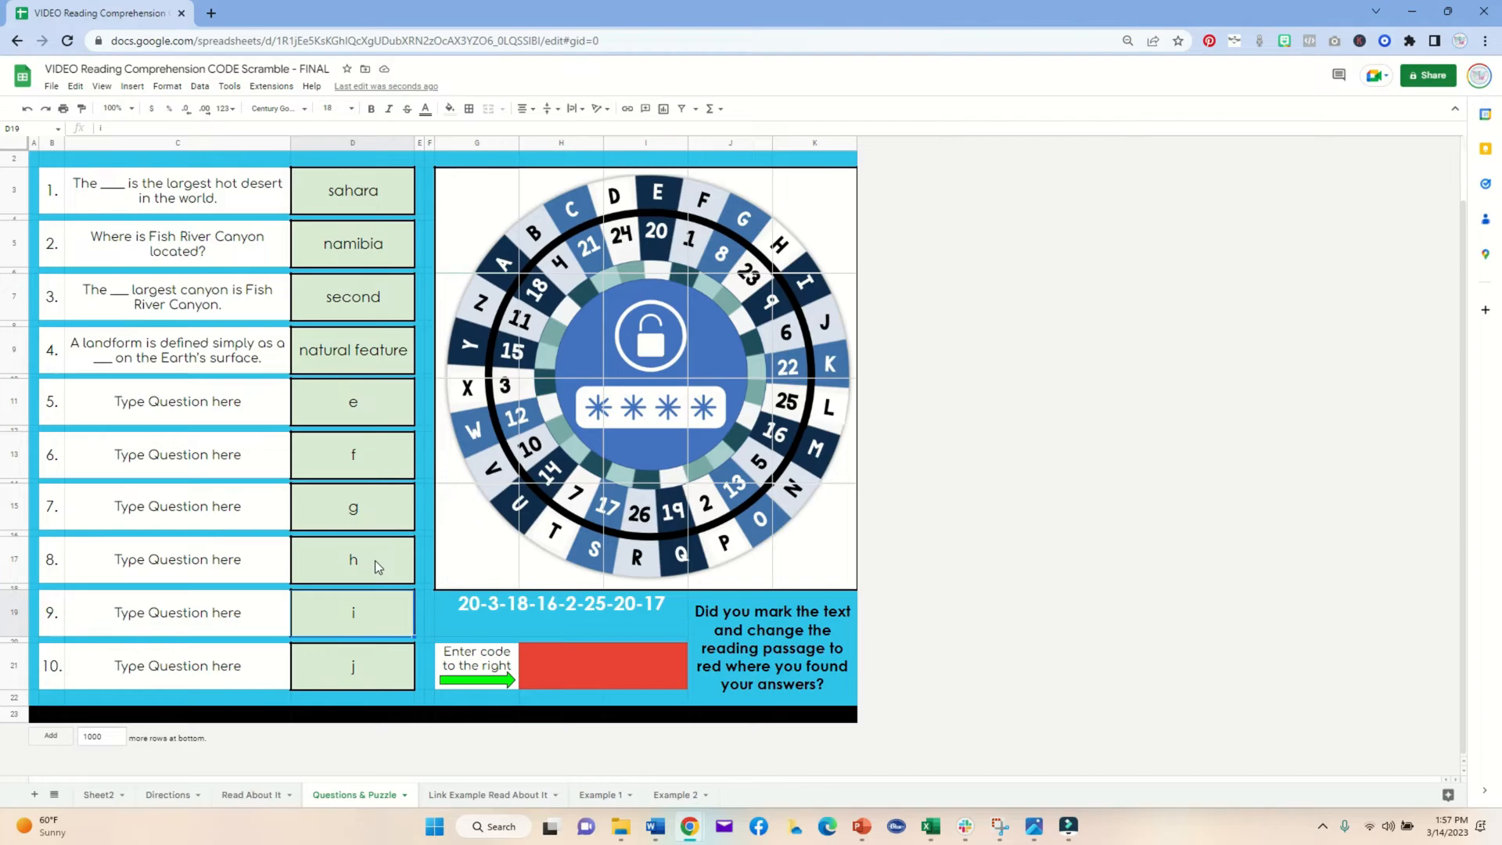
pyautogui.doubleClick(761, 636)
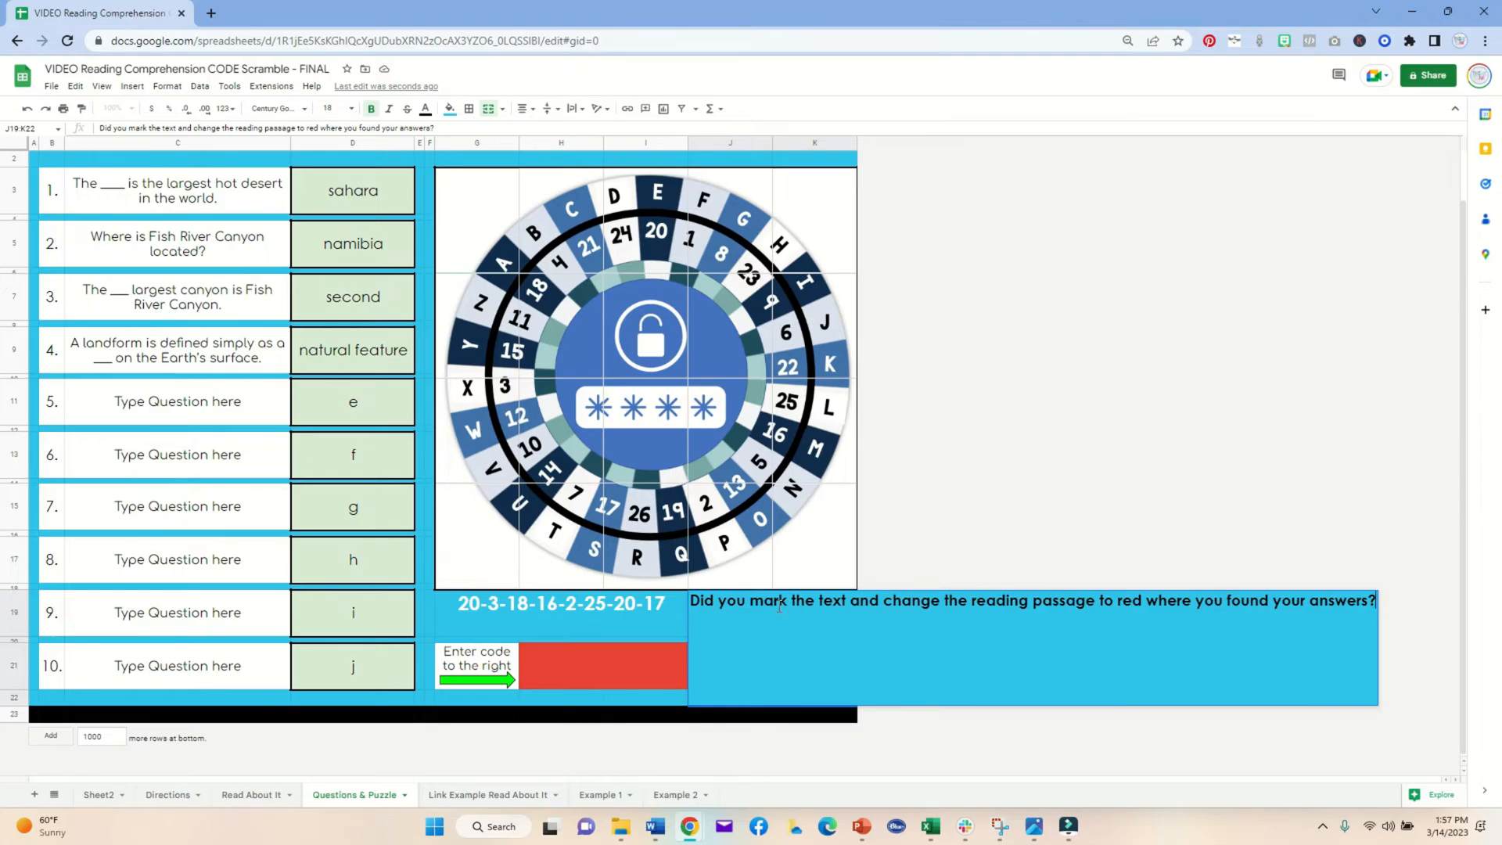
pyautogui.click(959, 540)
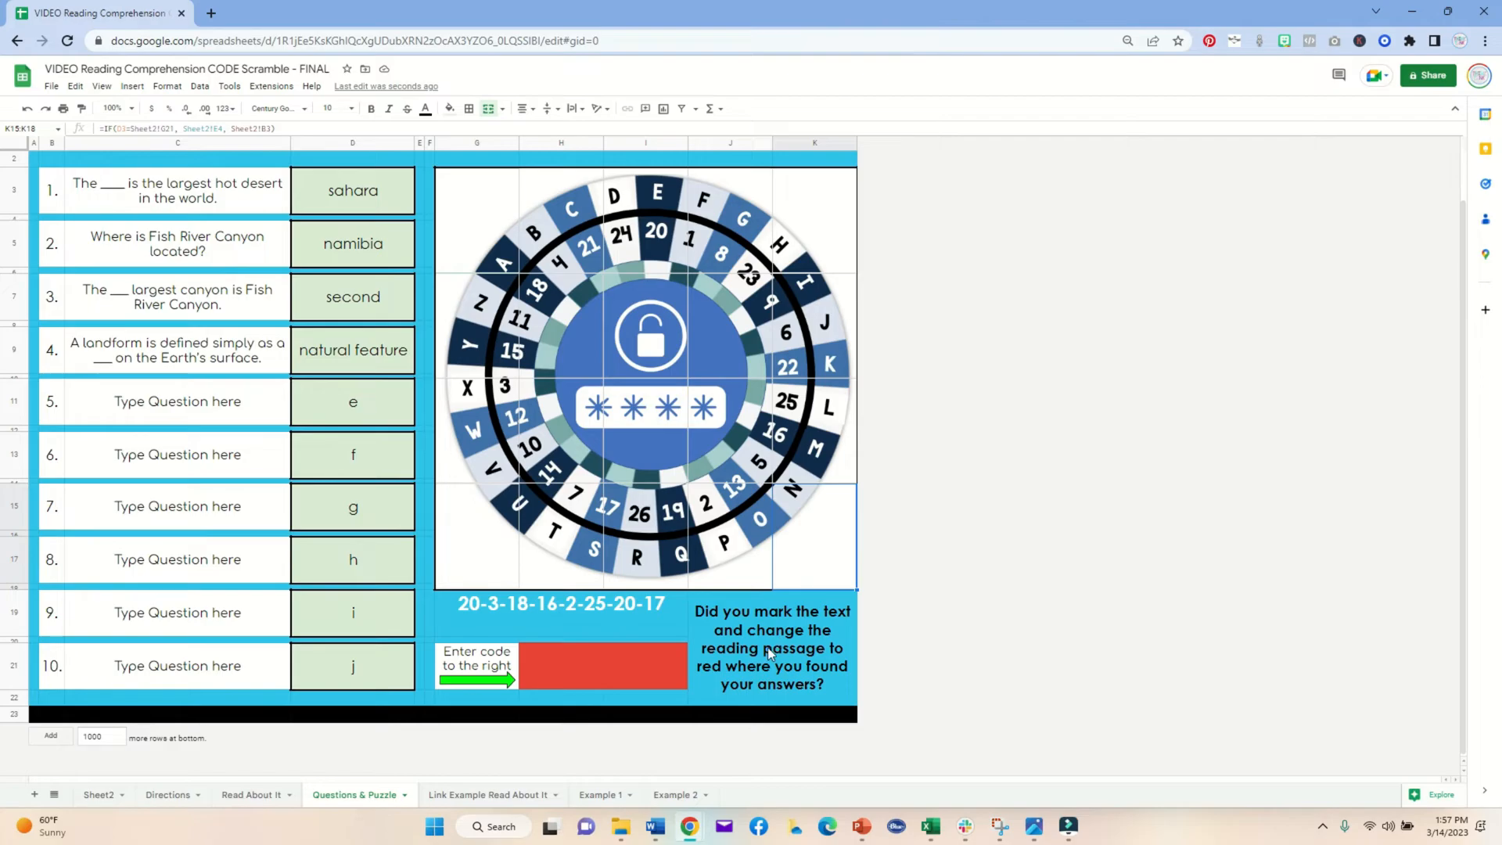
# Step: On Sheet2, change the answer key entry for question 5 to yes
pyautogui.click(92, 796)
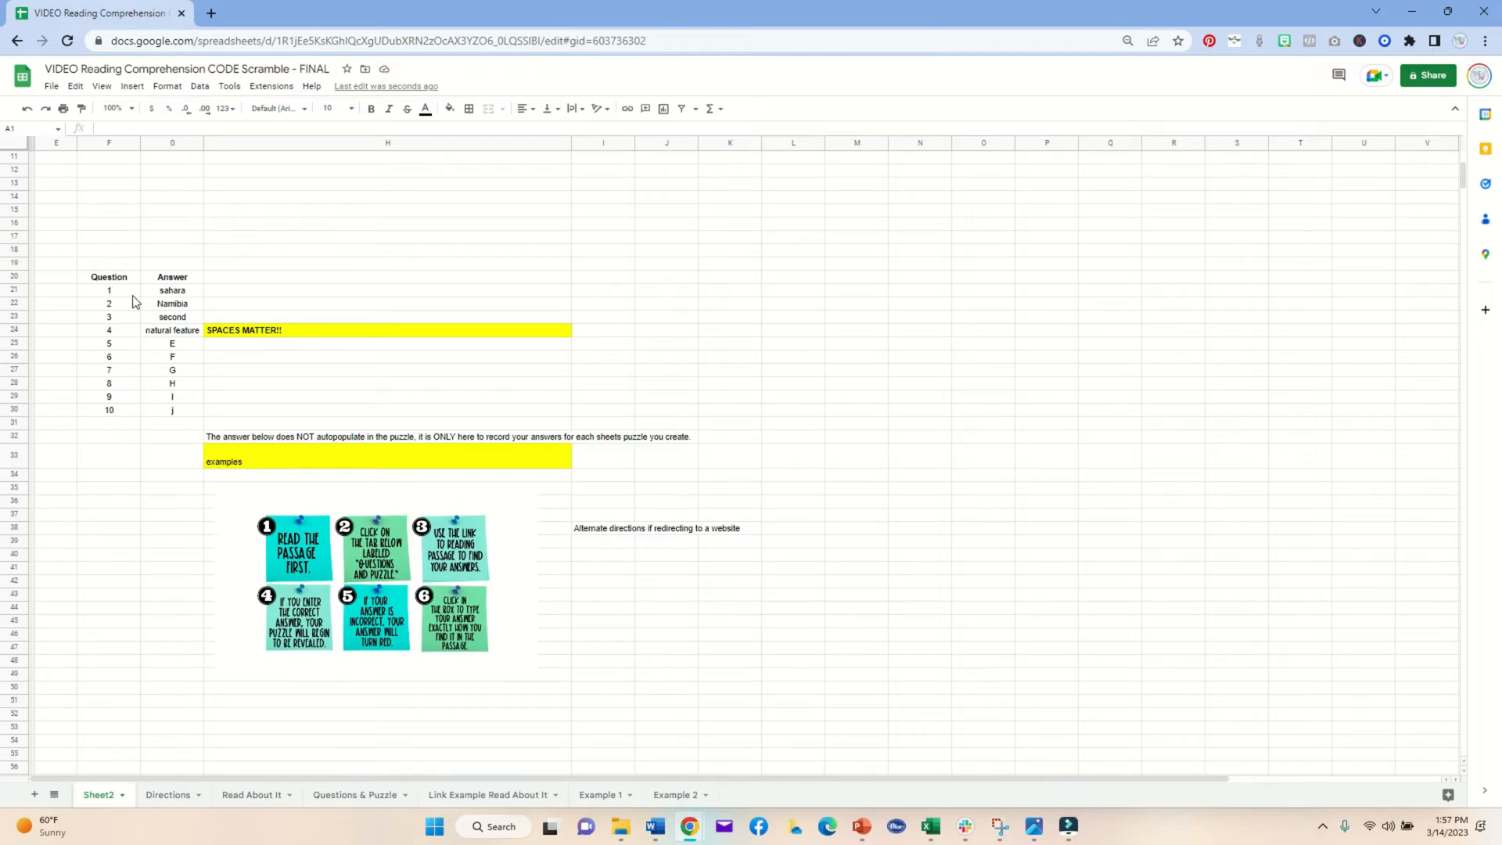
pyautogui.doubleClick(172, 344)
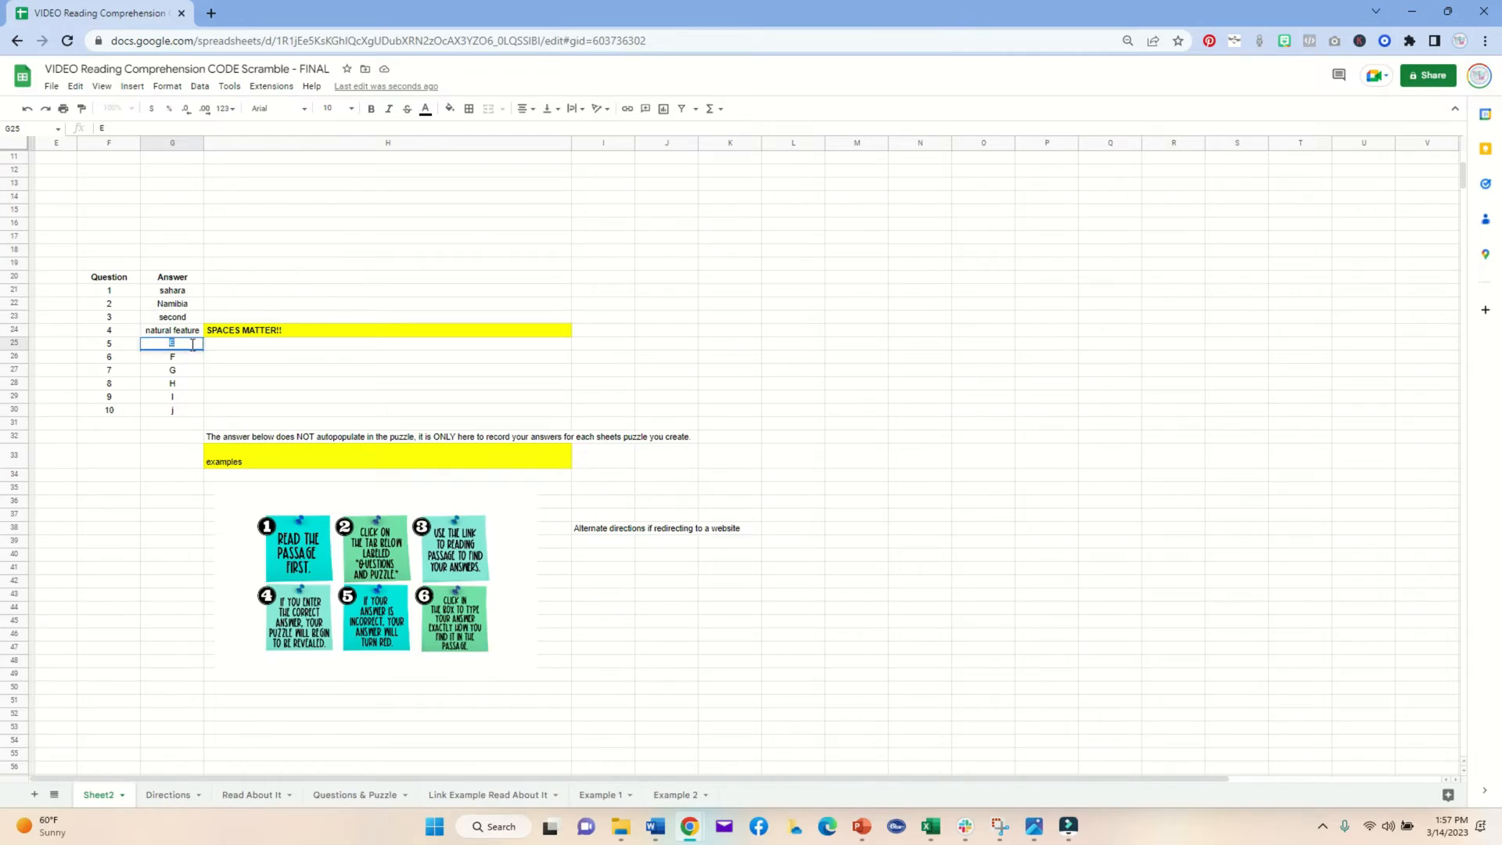
pyautogui.write('yes')
pyautogui.click(224, 360)
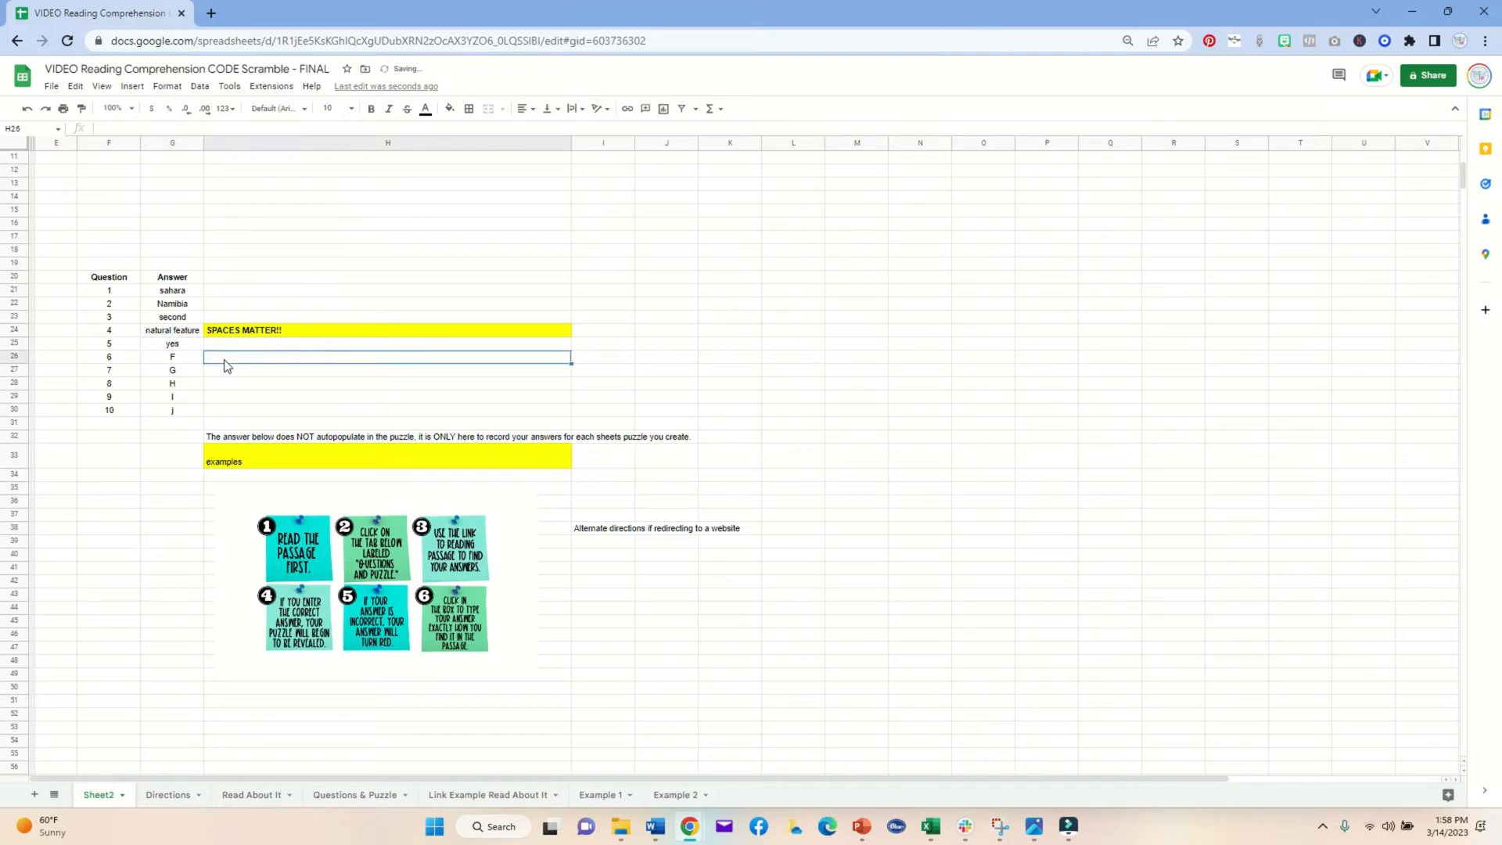
# Step: On the Questions & Puzzle sheet, enter yes as the answer to question 5
pyautogui.click(324, 794)
pyautogui.click(333, 401)
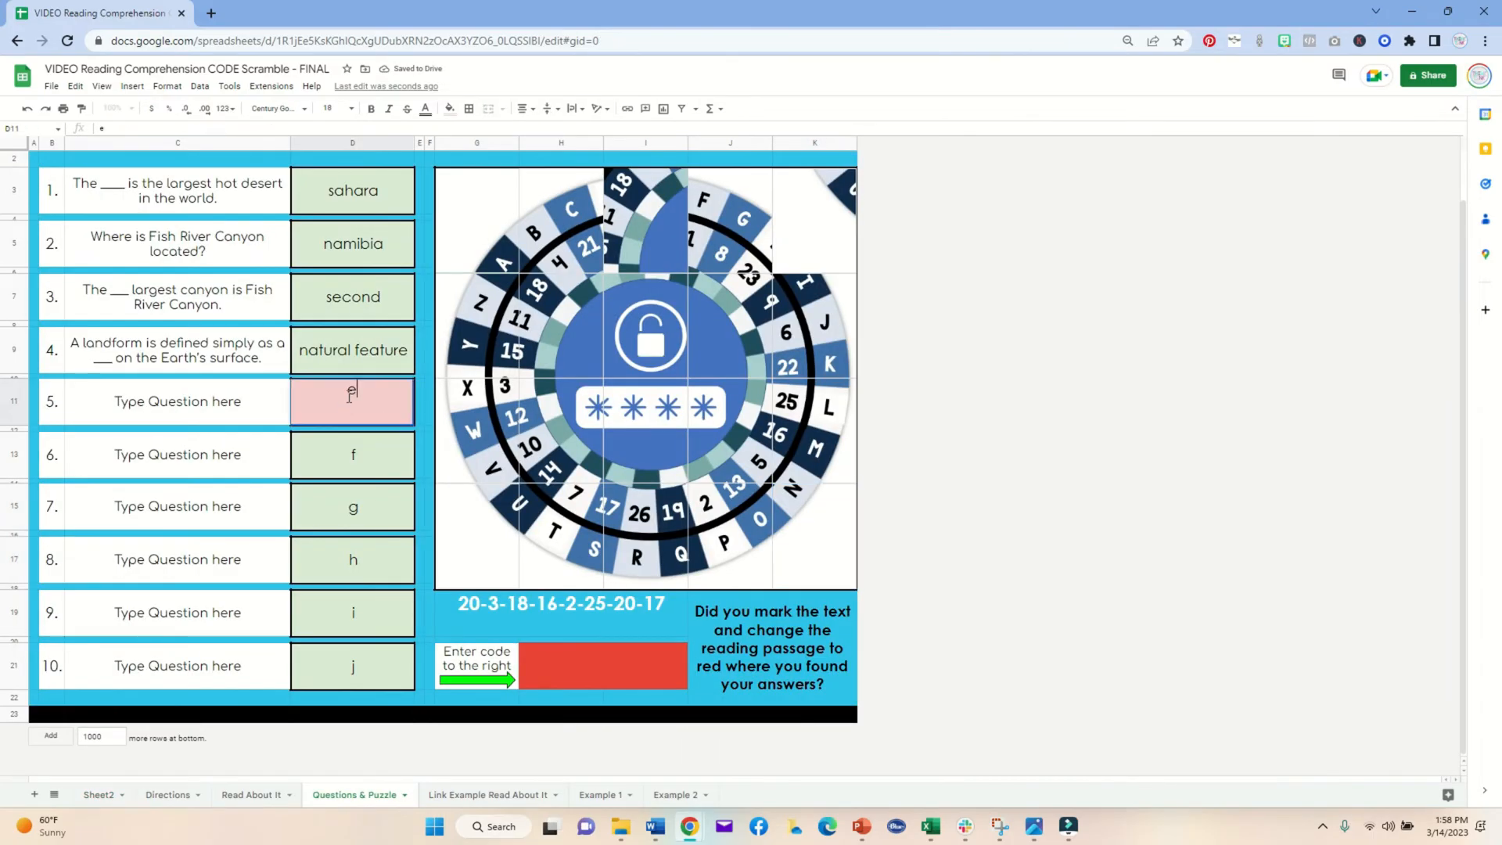
pyautogui.doubleClick(351, 390)
pyautogui.write('yes')
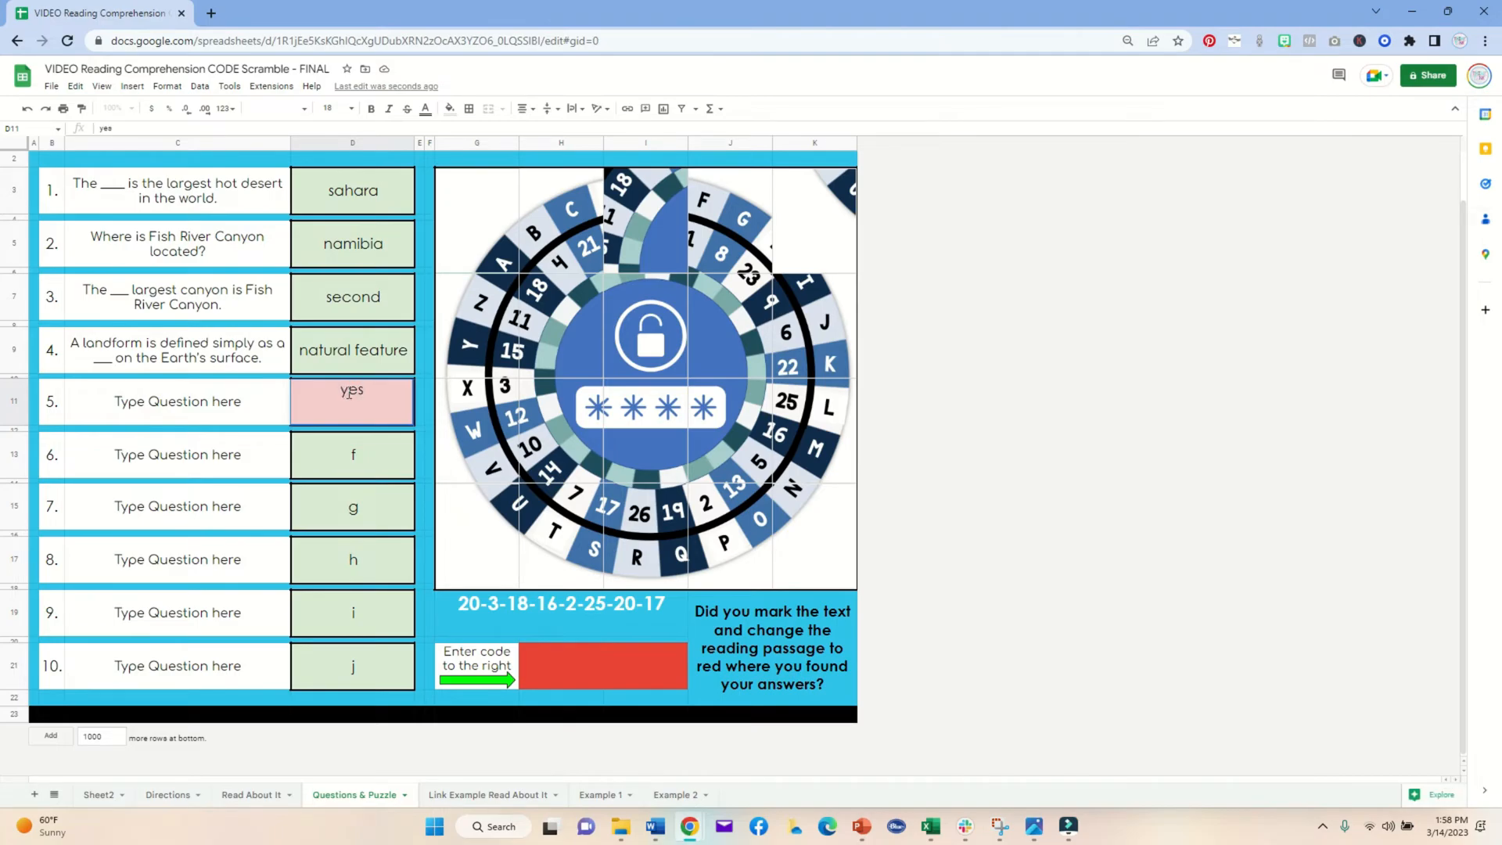
pyautogui.click(354, 444)
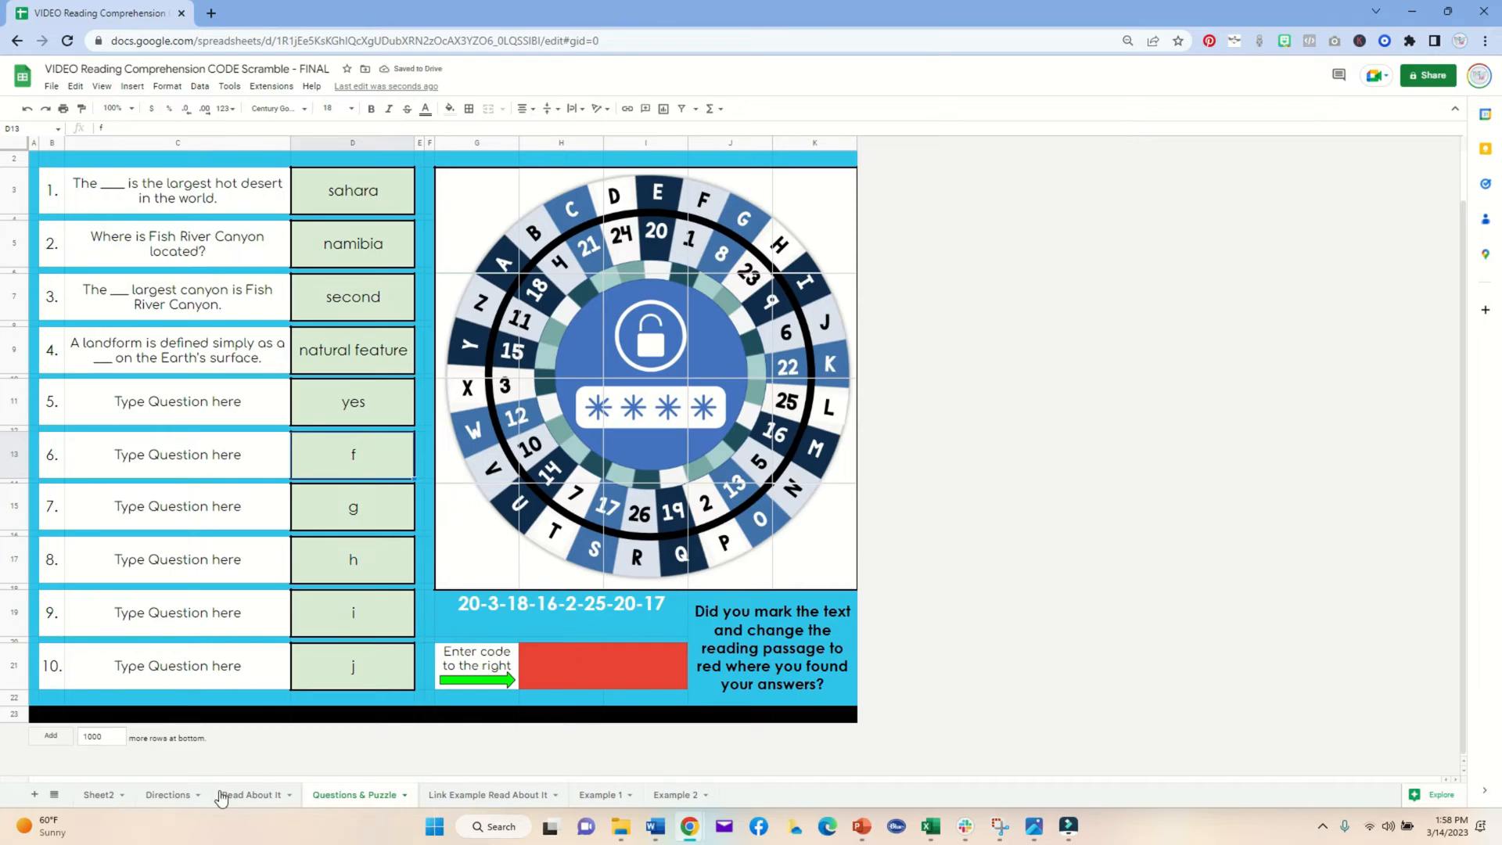
# Step: Compare the Sheet2 answer key with the answers on the Questions & Puzzle sheet
pyautogui.click(98, 794)
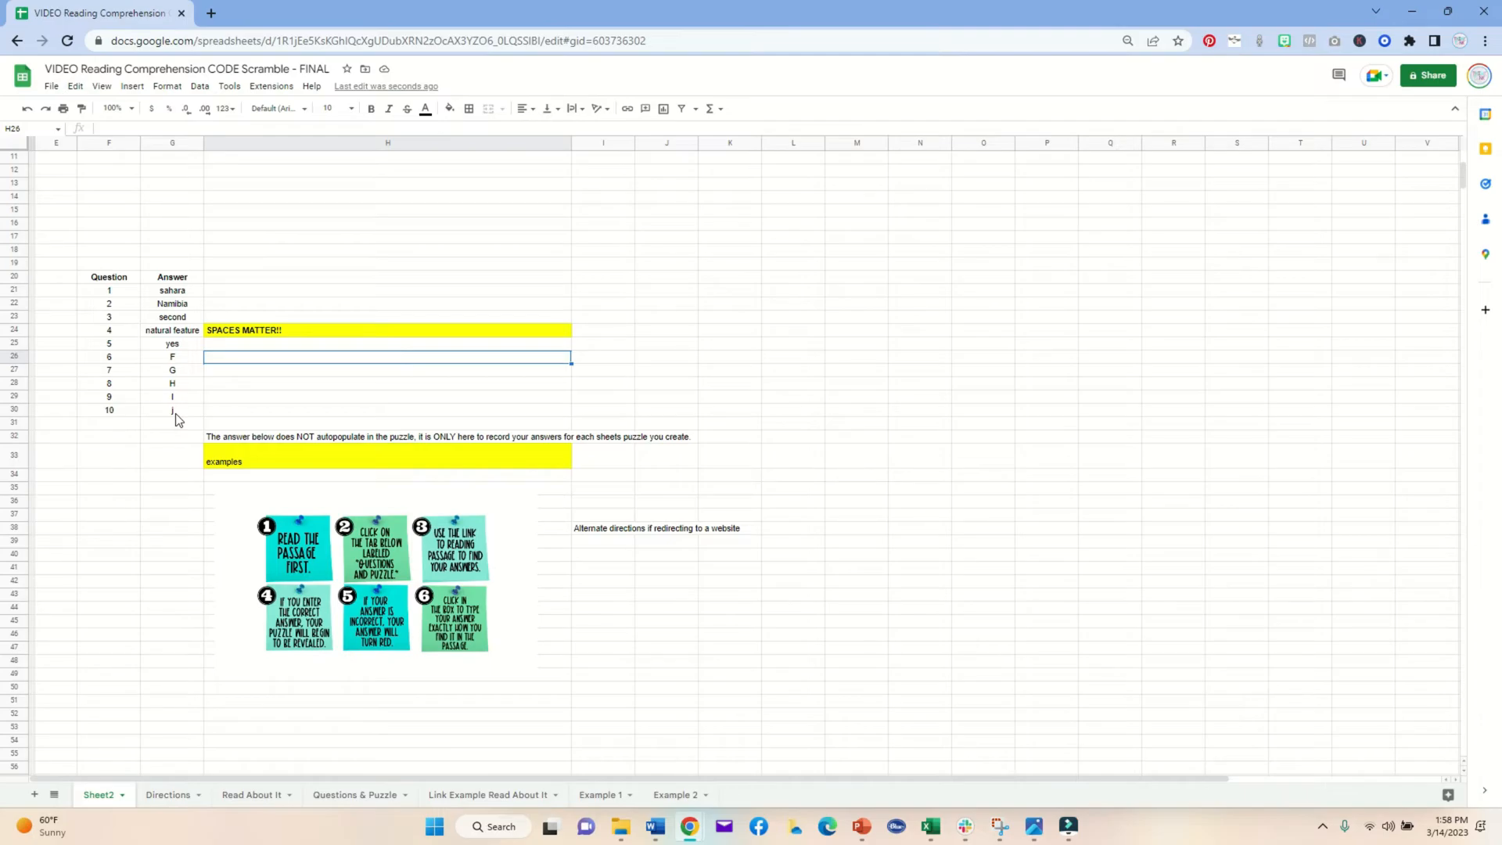
pyautogui.click(328, 795)
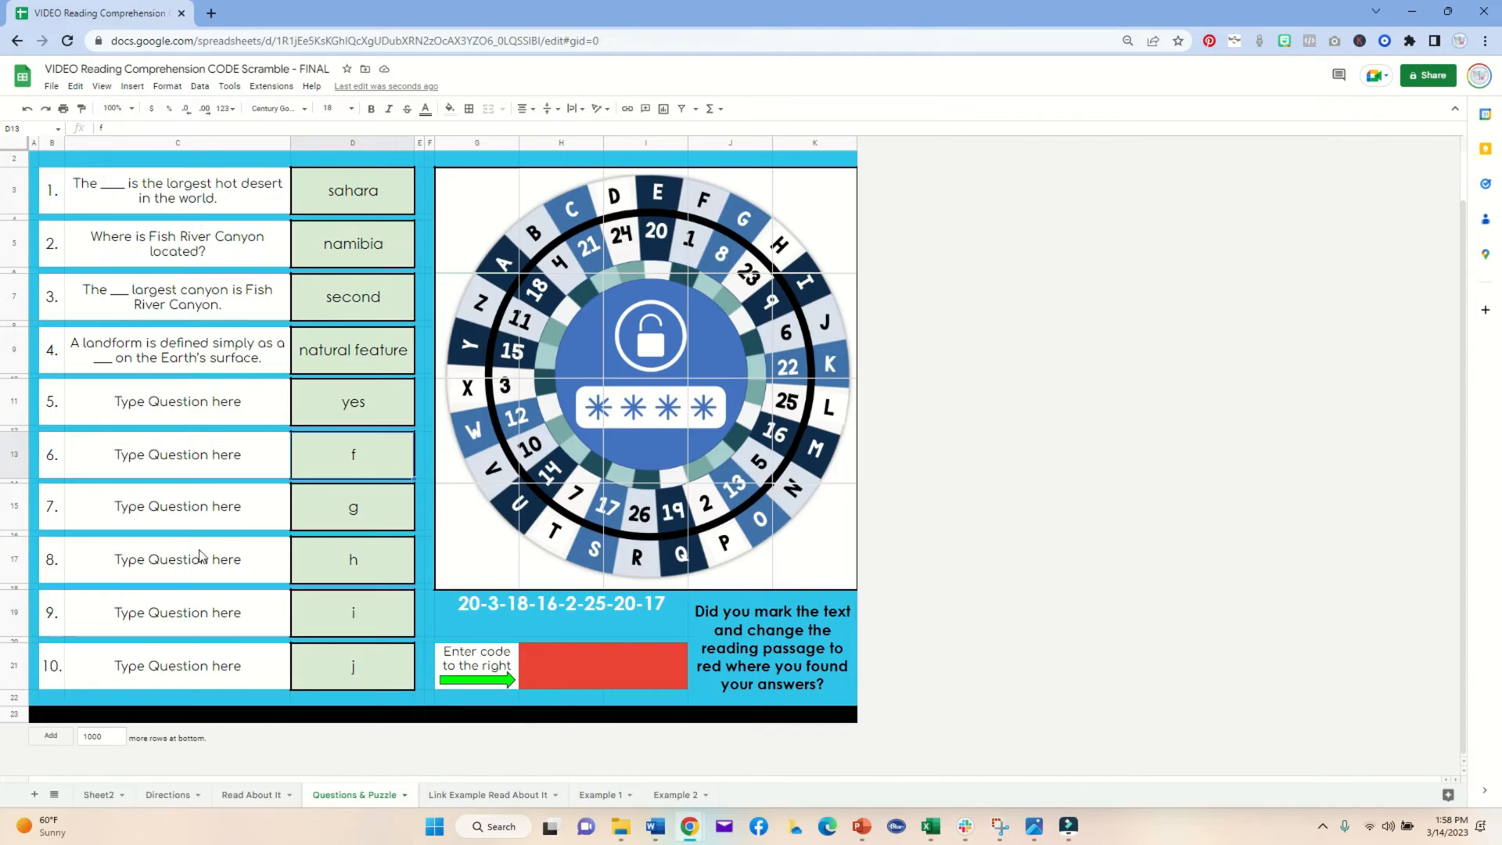
pyautogui.click(96, 796)
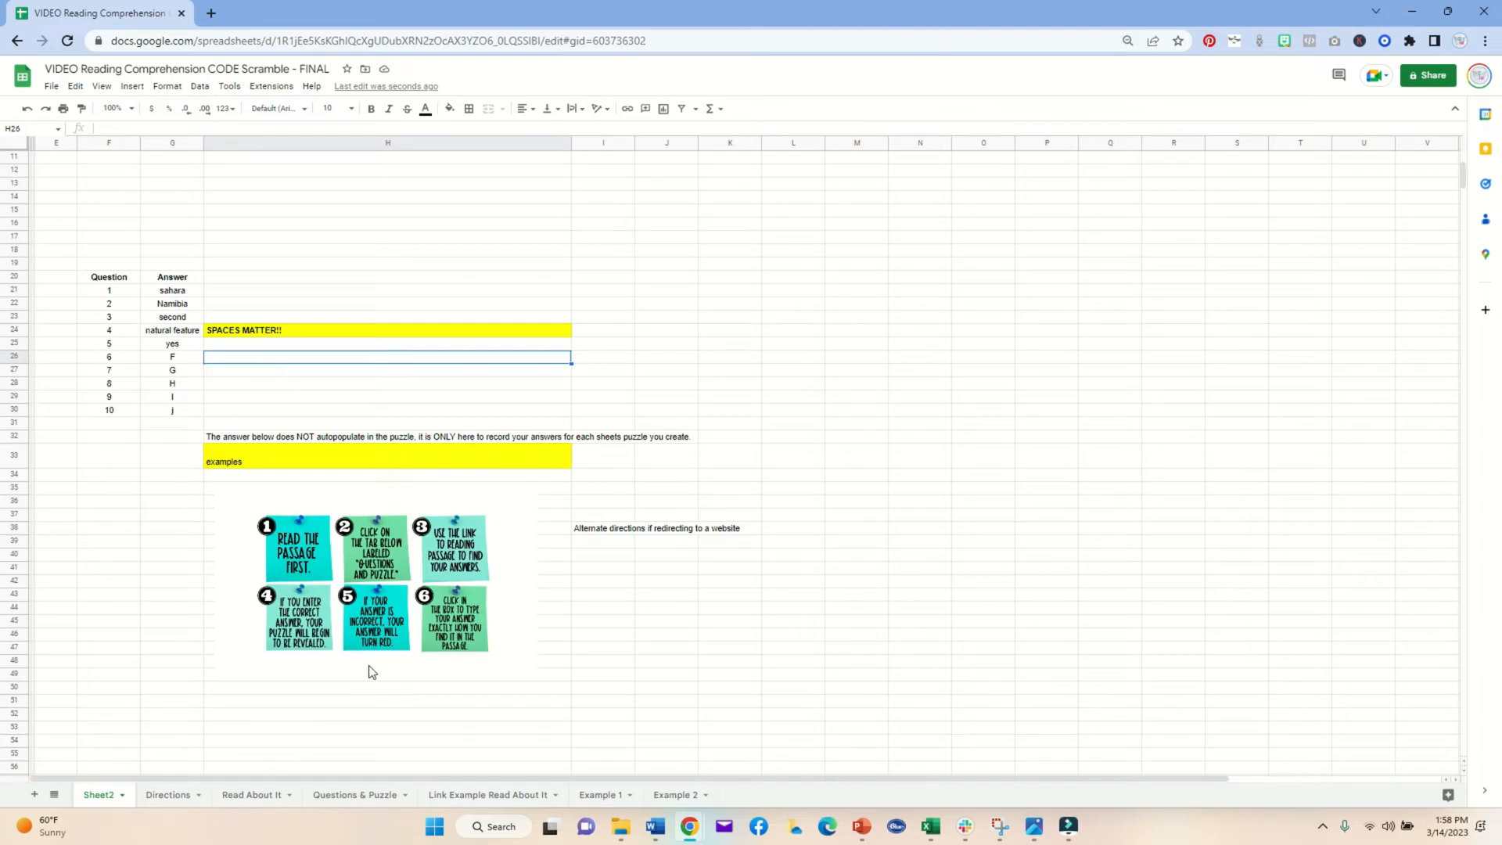
# Step: On the Example 1 sheet, replace question 5's answer with yes, then open the Example 2 sheet
pyautogui.click(593, 797)
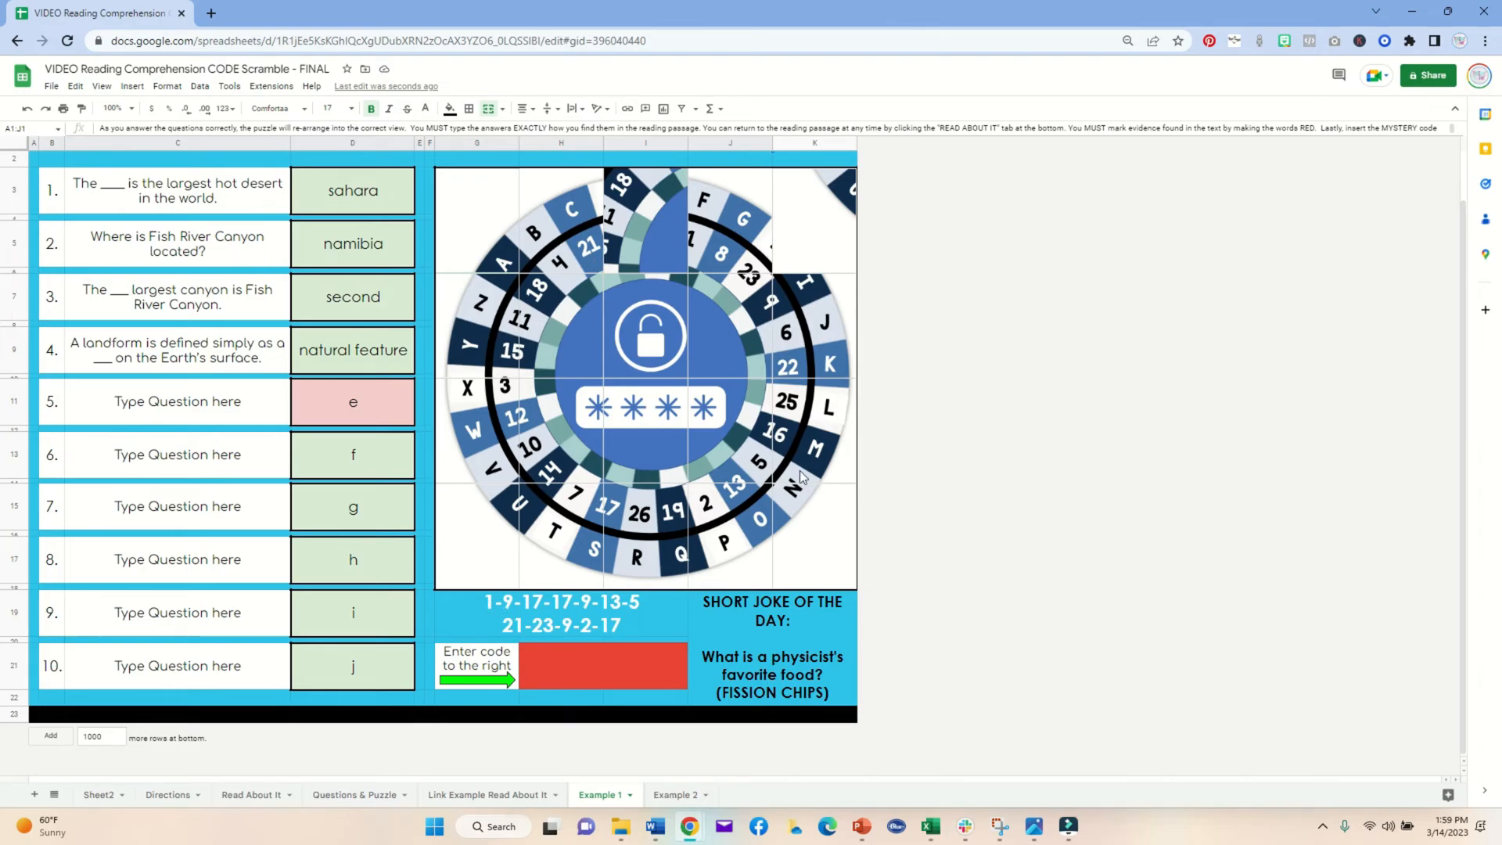
pyautogui.doubleClick(352, 395)
pyautogui.press('BackSpace')
pyautogui.write('yes')
pyautogui.click(342, 473)
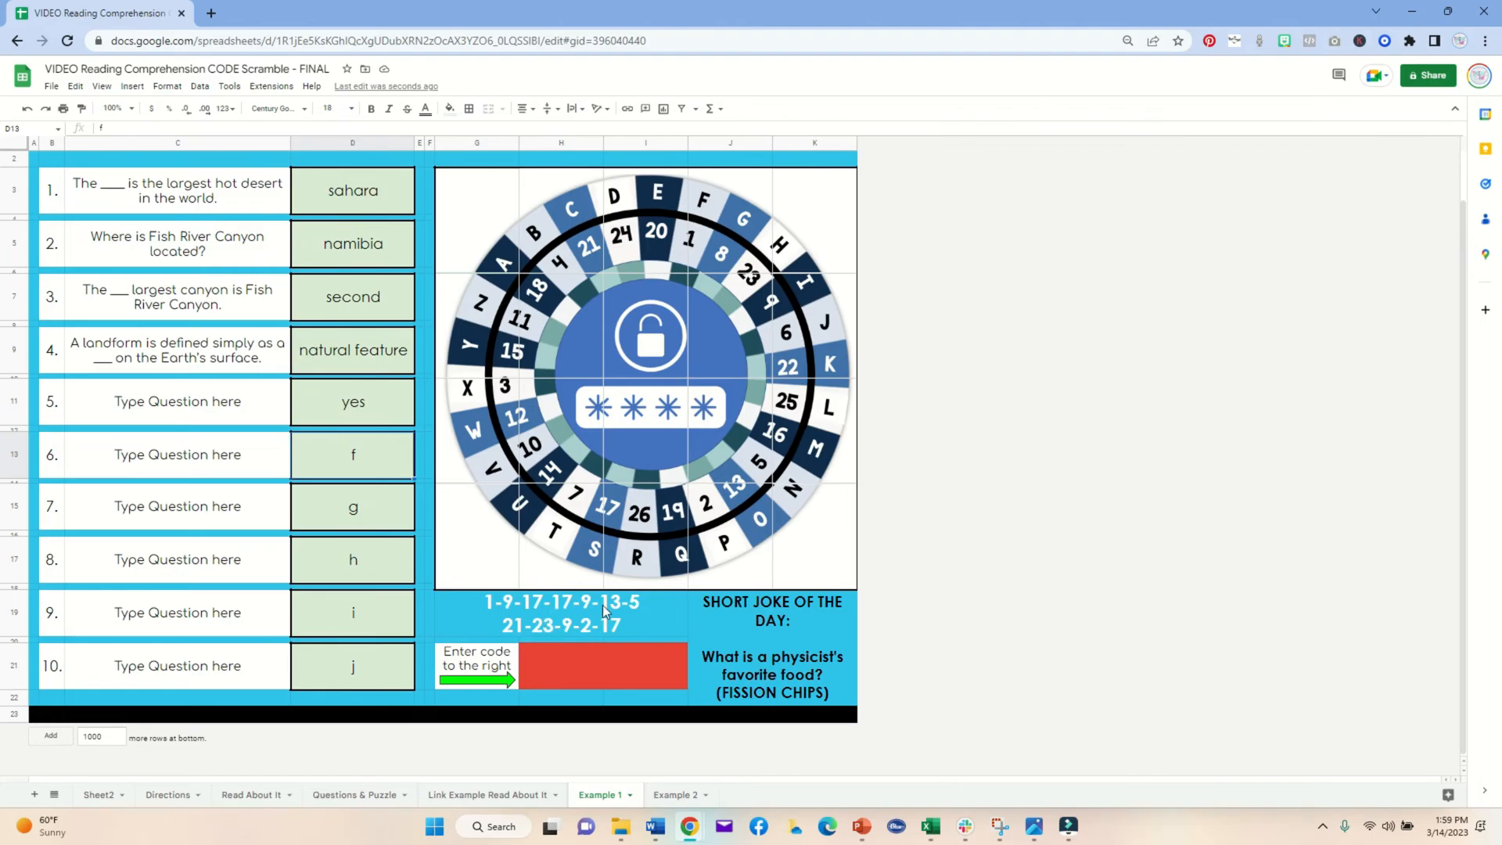
pyautogui.click(667, 796)
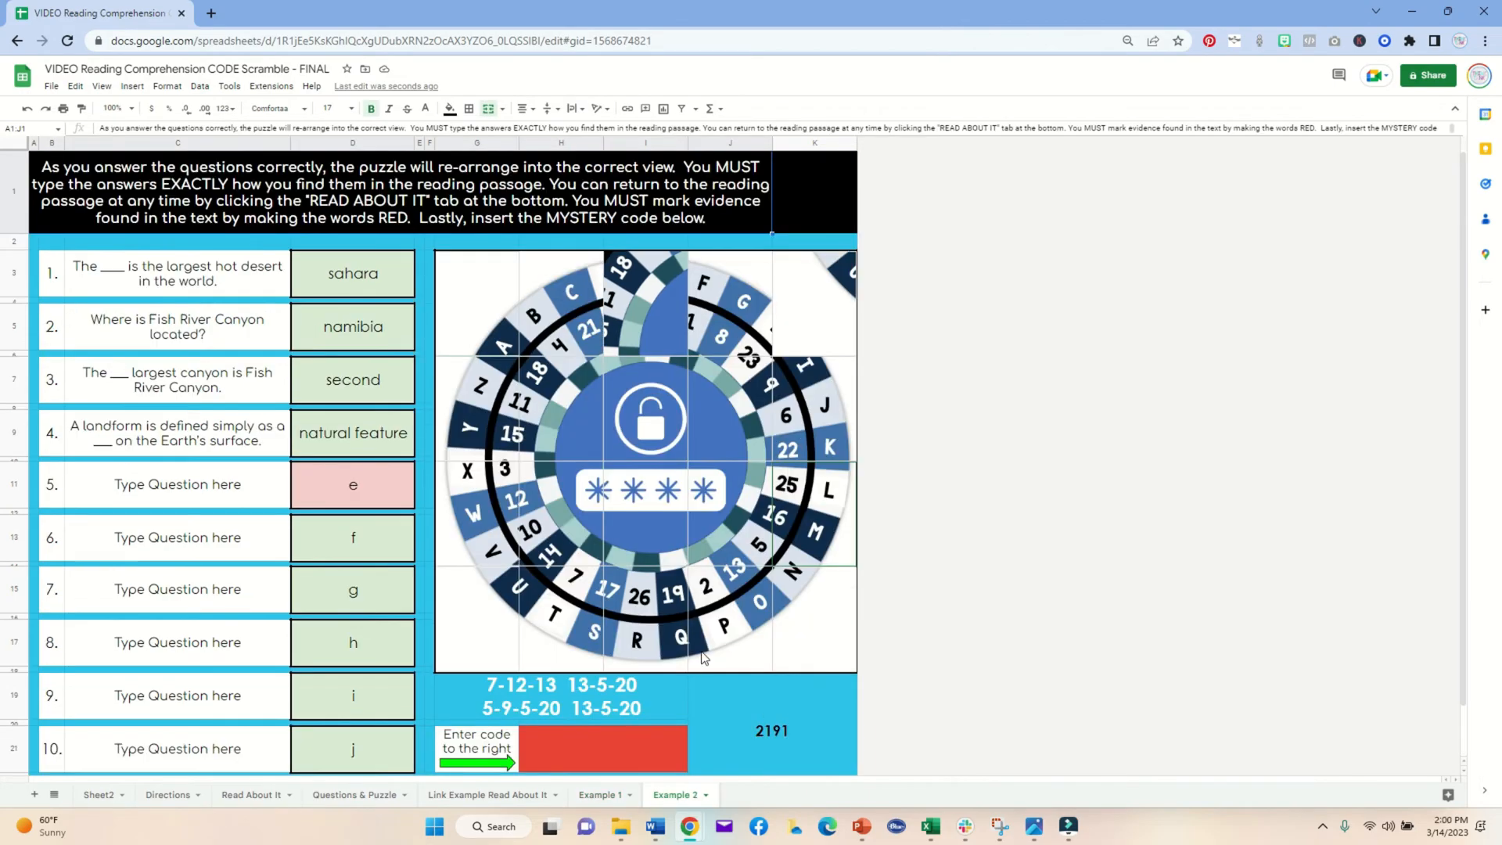